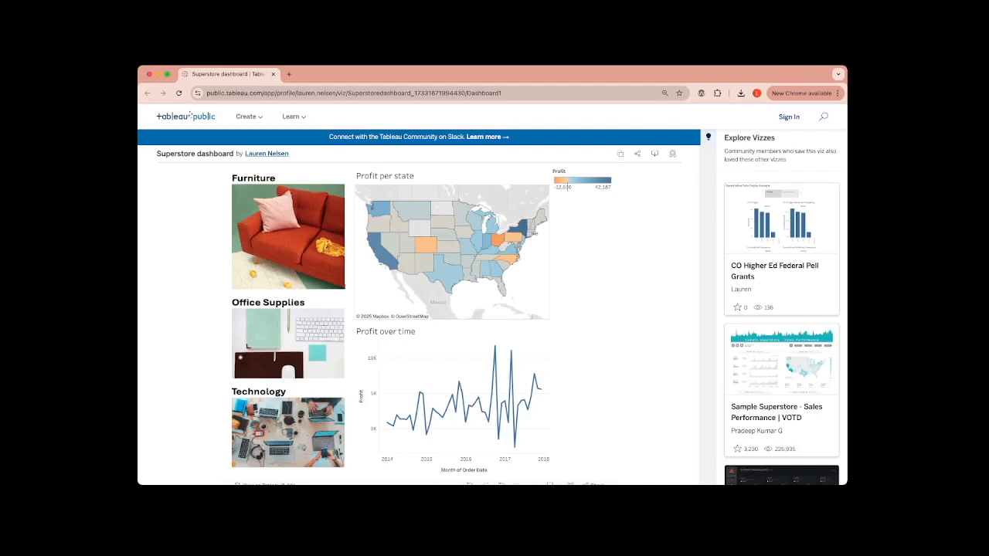
Step: Explore the Superstore dashboard's profit map and line chart, switching between the Furniture, Office Supplies and Technology picture filters
{"action": "mouse_move", "coordinate": [498, 270]}
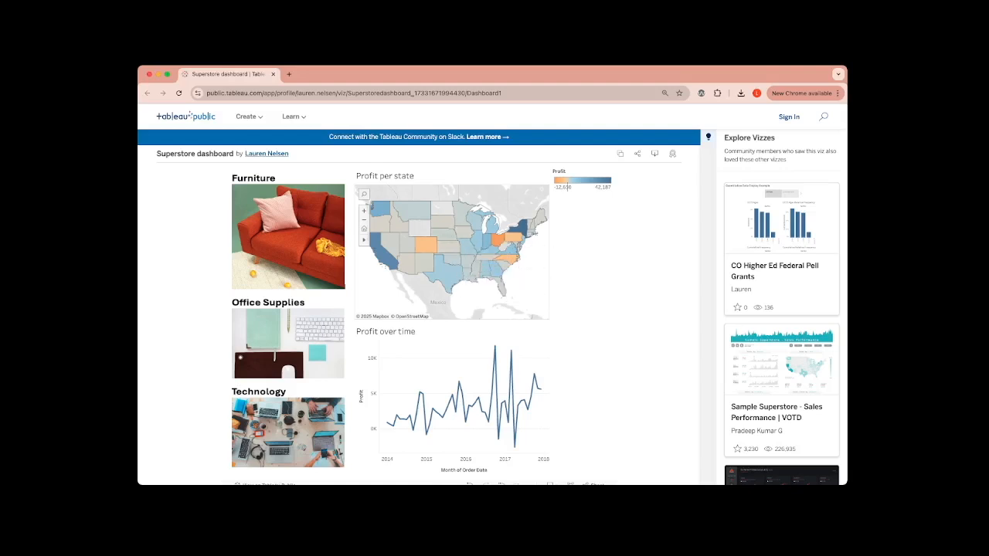
{"action": "mouse_move", "coordinate": [407, 243]}
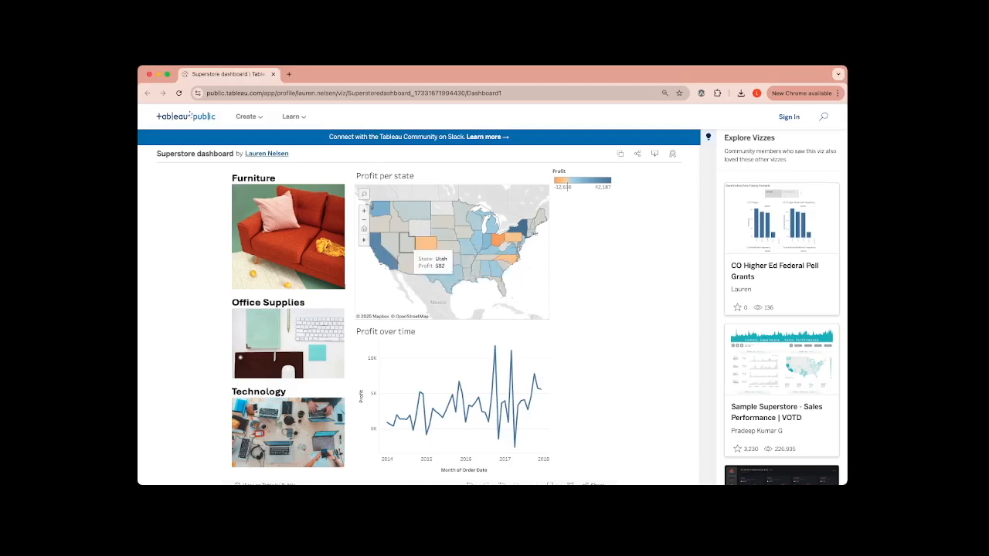
{"action": "mouse_move", "coordinate": [490, 422]}
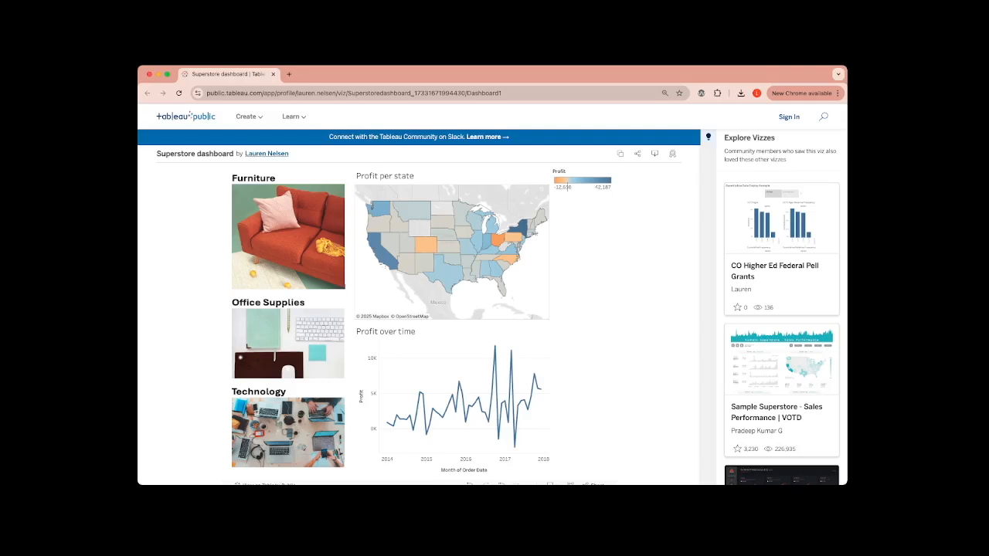
{"action": "left_click", "coordinate": [289, 236]}
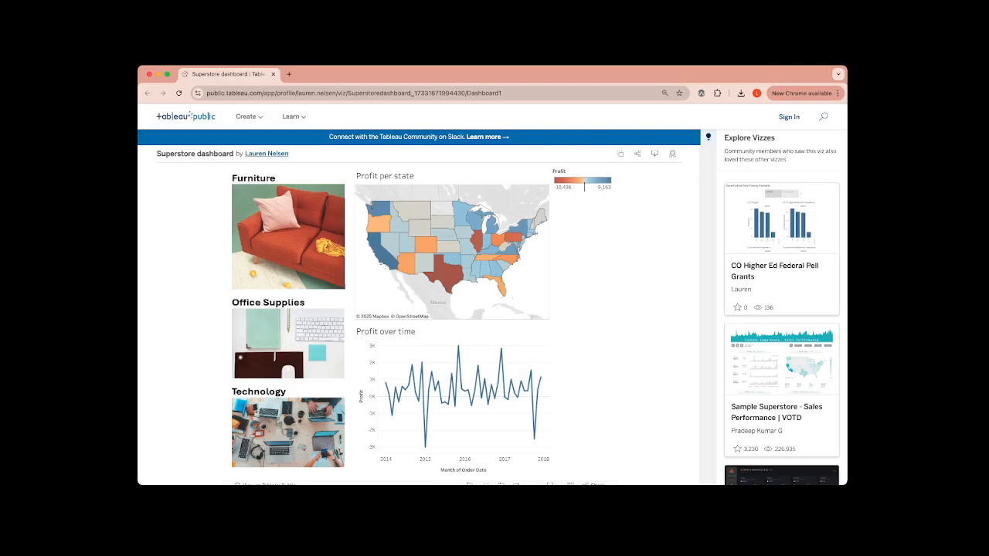
{"action": "left_click", "coordinate": [288, 344]}
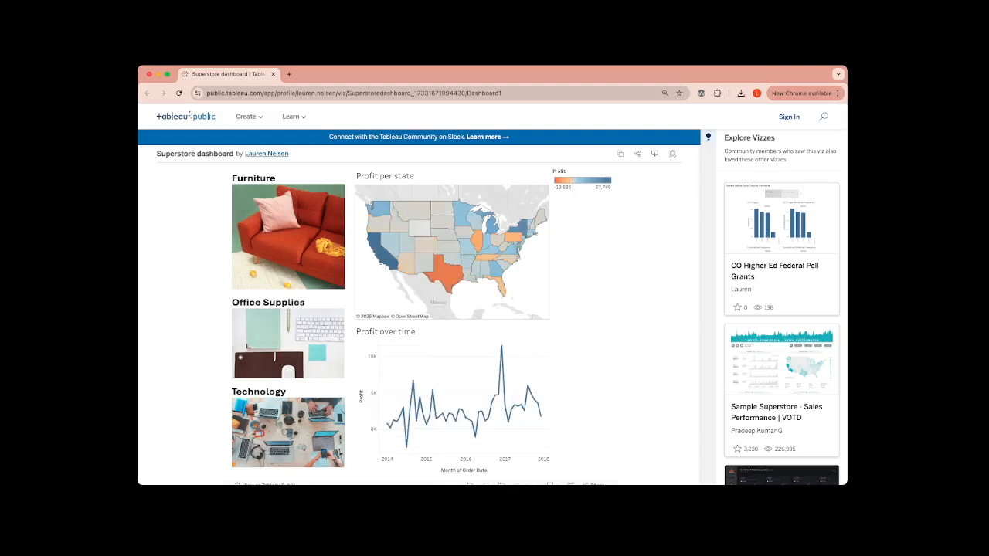
{"action": "left_click", "coordinate": [288, 432]}
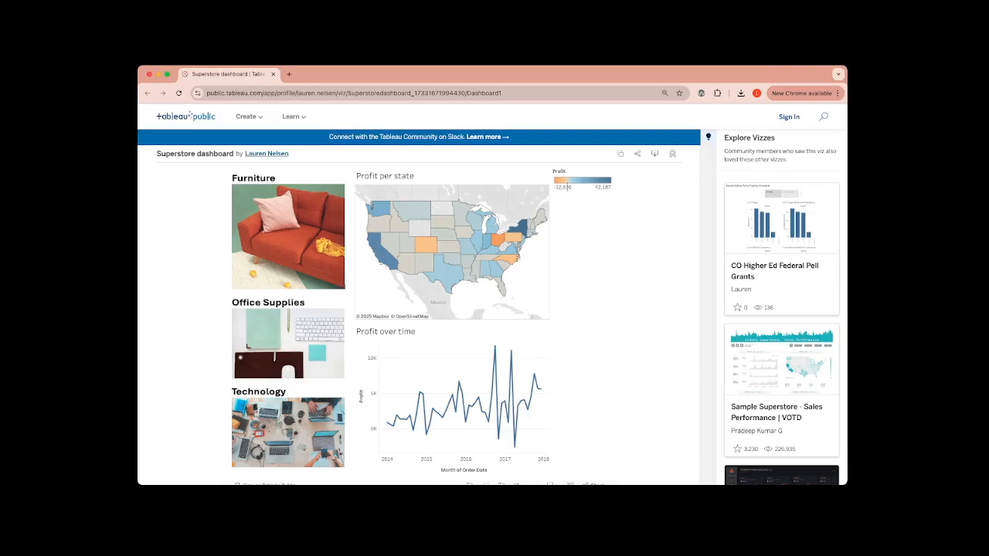
{"action": "left_click", "coordinate": [288, 237]}
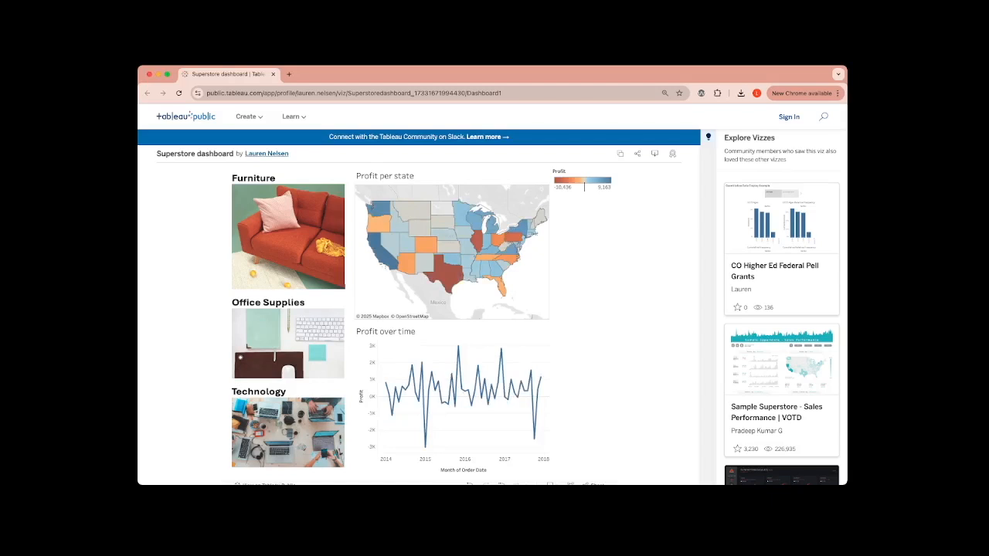
{"action": "left_click", "coordinate": [288, 433]}
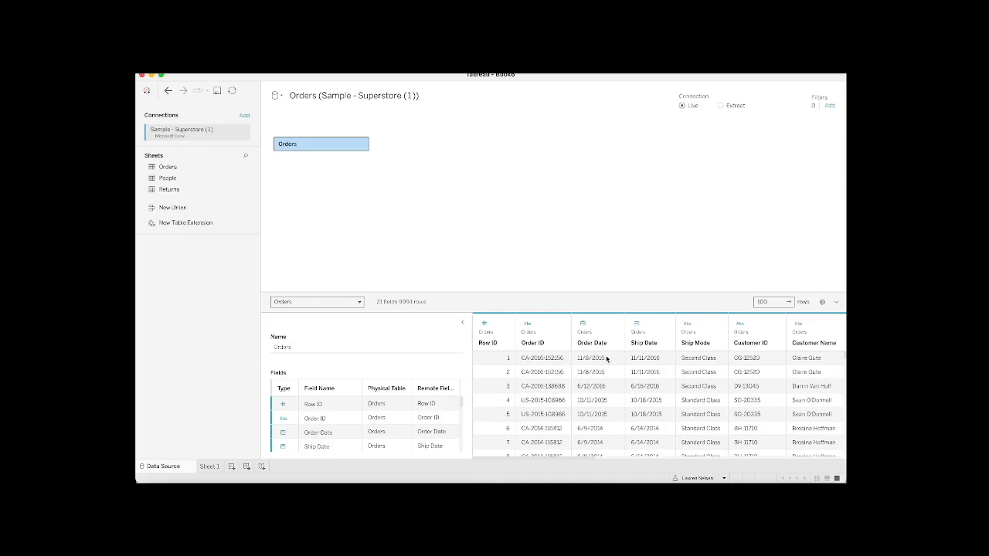
Step: Look through the Orders table's data preview, from the order dates across to the Category, Sales and Profit columns
{"action": "scroll", "coordinate": [608, 357], "scroll_direction": "right", "scroll_amount": 5}
{"action": "scroll", "coordinate": [608, 358], "scroll_direction": "right", "scroll_amount": 4}
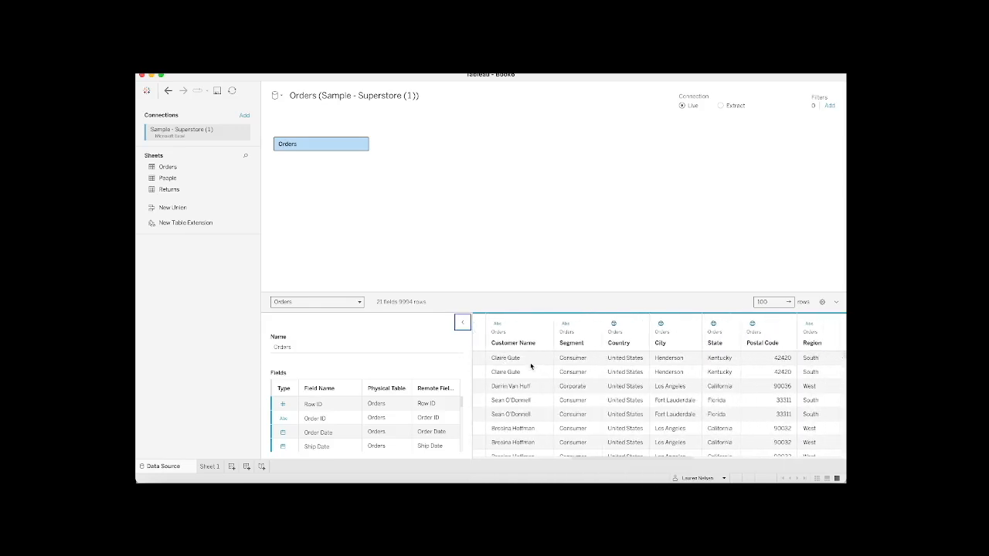
{"action": "scroll", "coordinate": [675, 381], "scroll_direction": "right", "scroll_amount": 3}
{"action": "scroll", "coordinate": [675, 381], "scroll_direction": "right", "scroll_amount": 4}
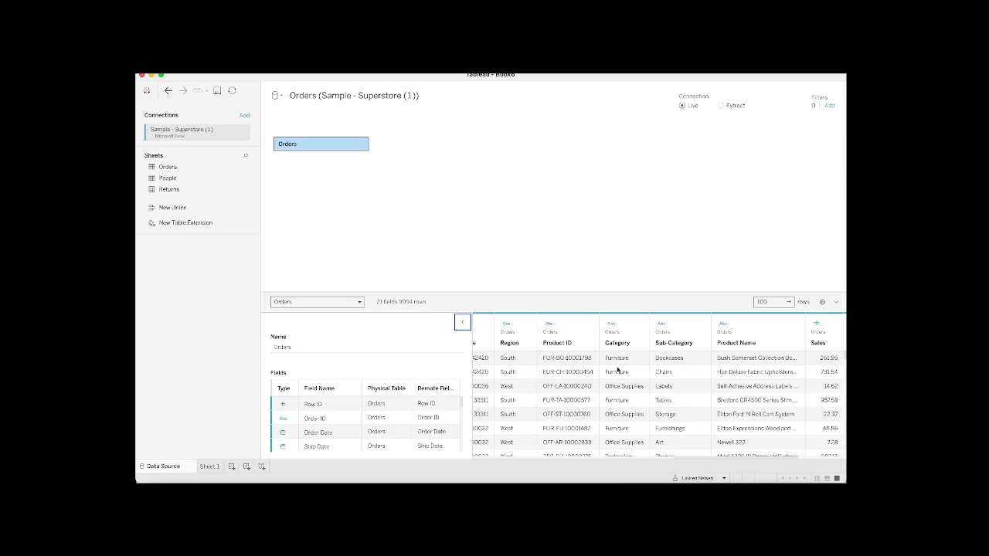
{"action": "scroll", "coordinate": [621, 394], "scroll_direction": "right", "scroll_amount": 5}
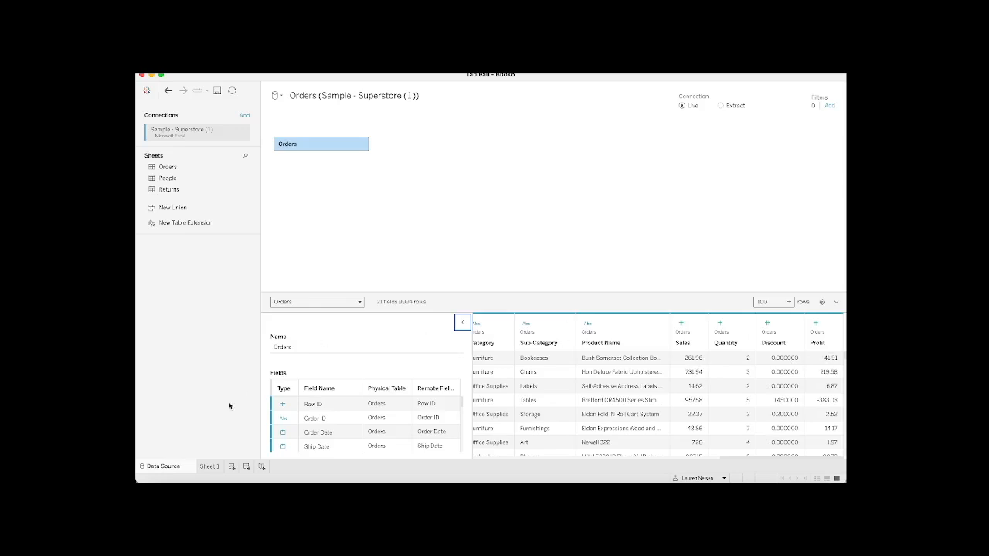
Step: Build a filled map of State on Sheet 1 using the Map mark type, and color the states by Profit
{"action": "left_click", "coordinate": [209, 466]}
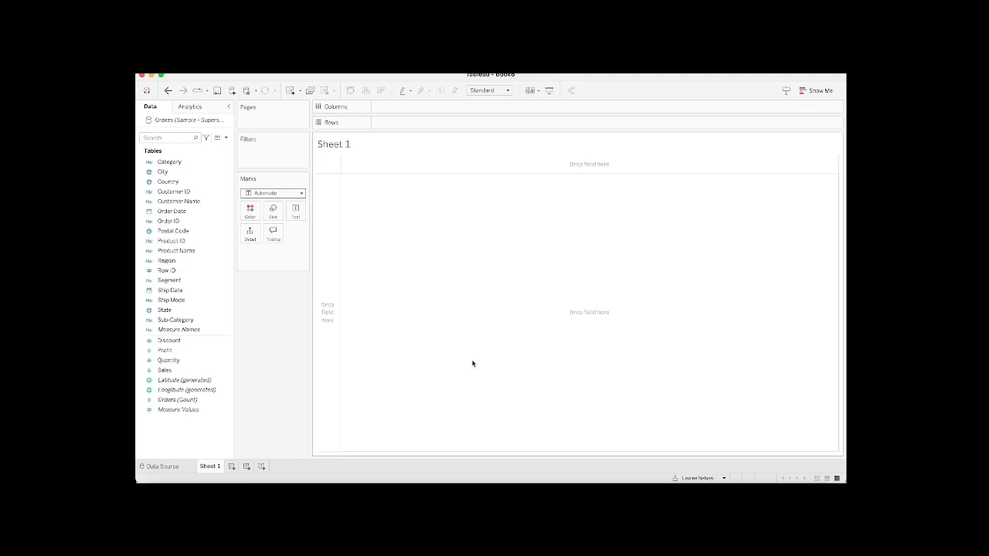
{"action": "left_click", "coordinate": [175, 312]}
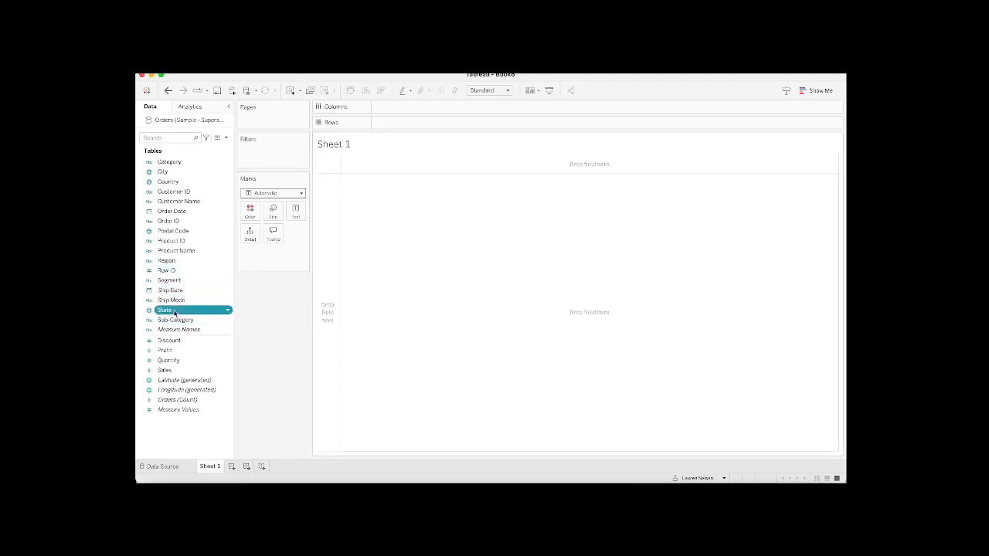
{"action": "double_click", "coordinate": [174, 312]}
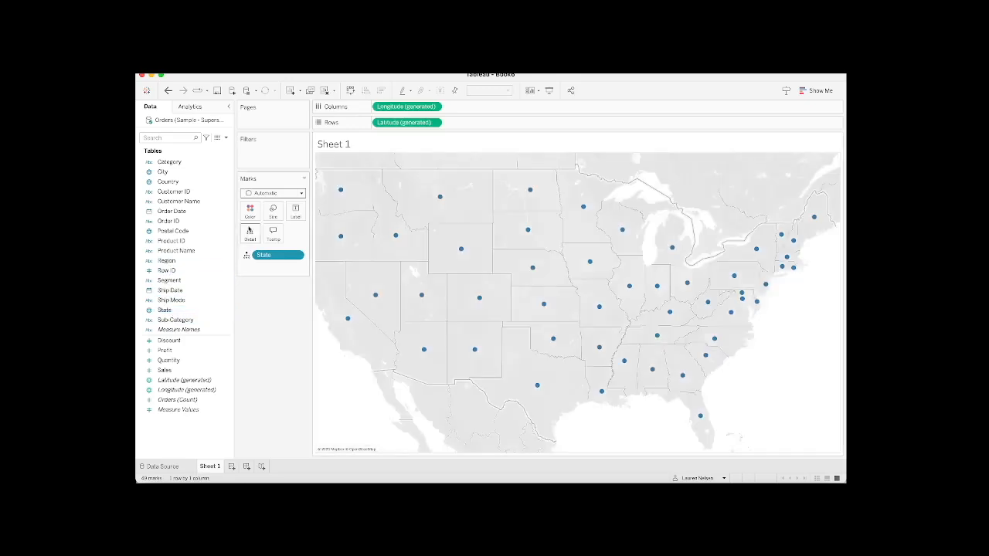
{"action": "left_click", "coordinate": [300, 194]}
{"action": "left_click", "coordinate": [277, 291]}
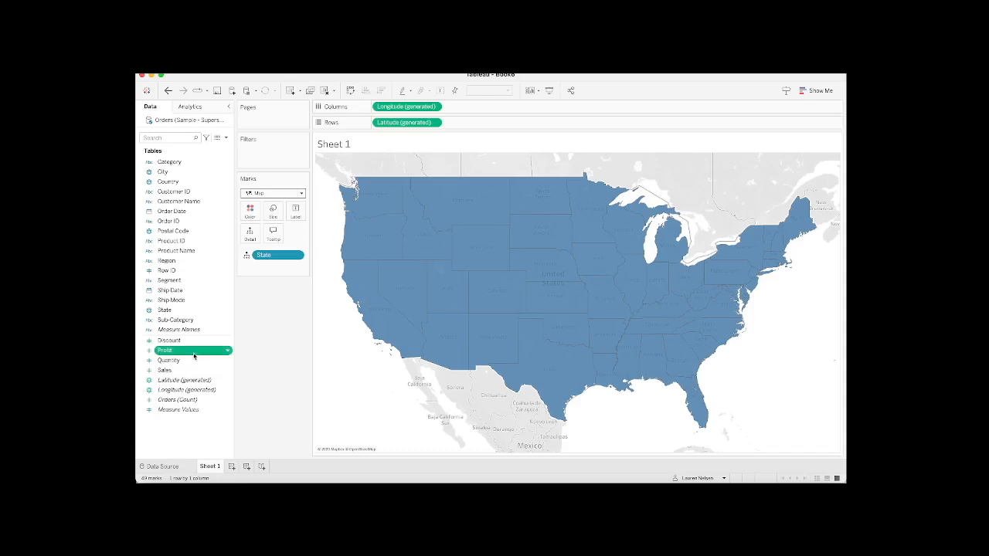
{"action": "left_click_drag", "start_coordinate": [194, 356], "coordinate": [252, 214]}
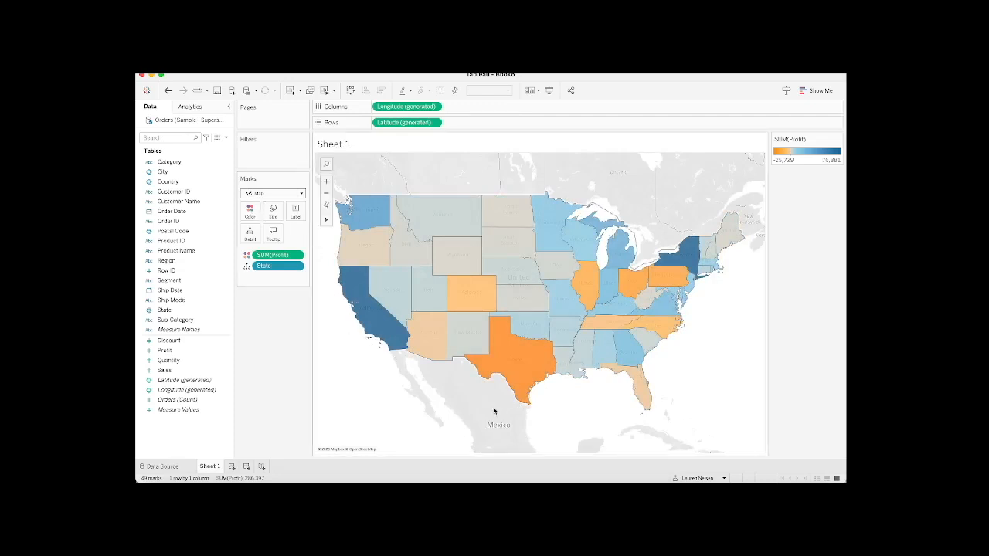
{"action": "mouse_move", "coordinate": [506, 379]}
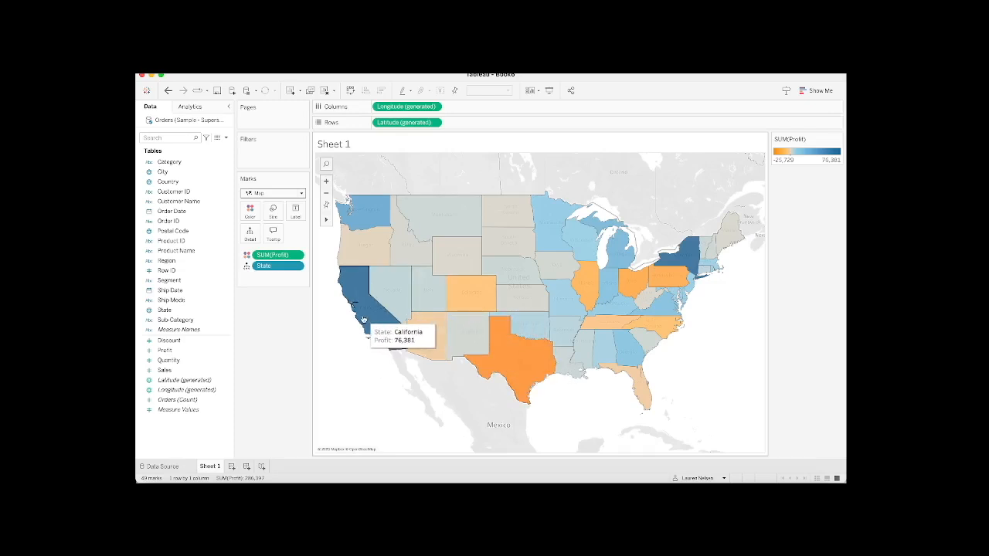
Step: Rename the Sheet 1 worksheet as map
{"action": "right_click", "coordinate": [210, 468]}
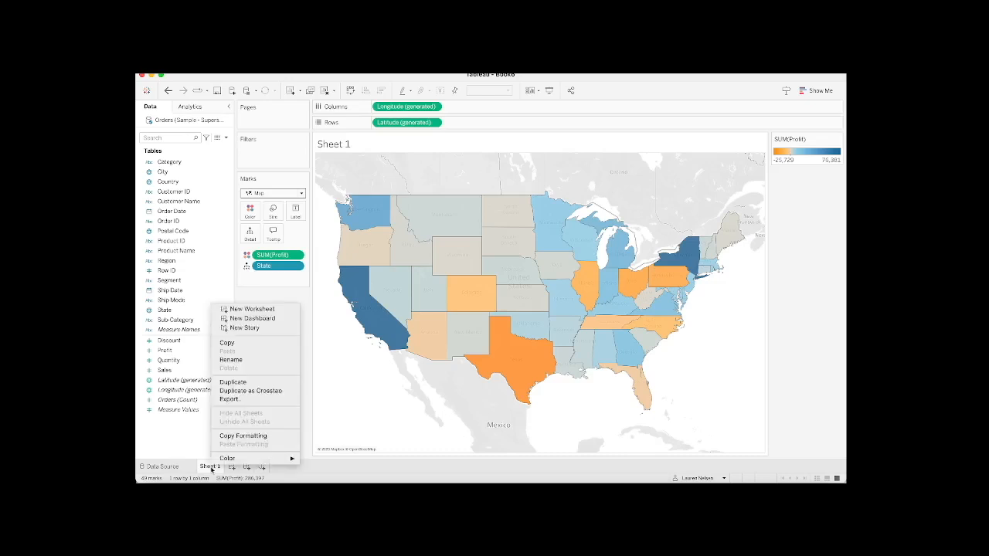
{"action": "left_click", "coordinate": [245, 360]}
{"action": "type", "text": "map"}
{"action": "key", "text": "Return"}
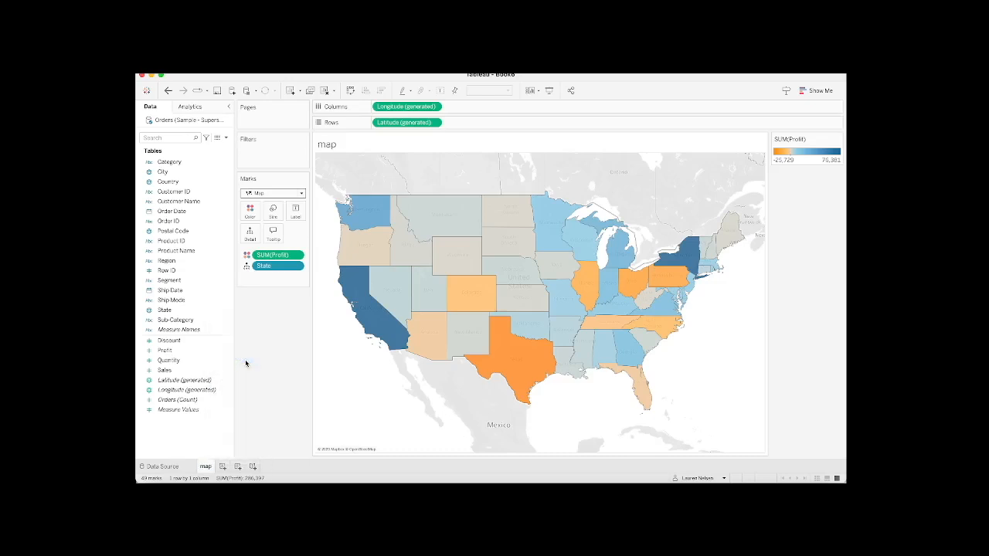
Step: Create a new worksheet with a line chart of Profit by Order Date, using the continuous Month date level
{"action": "left_click", "coordinate": [223, 467]}
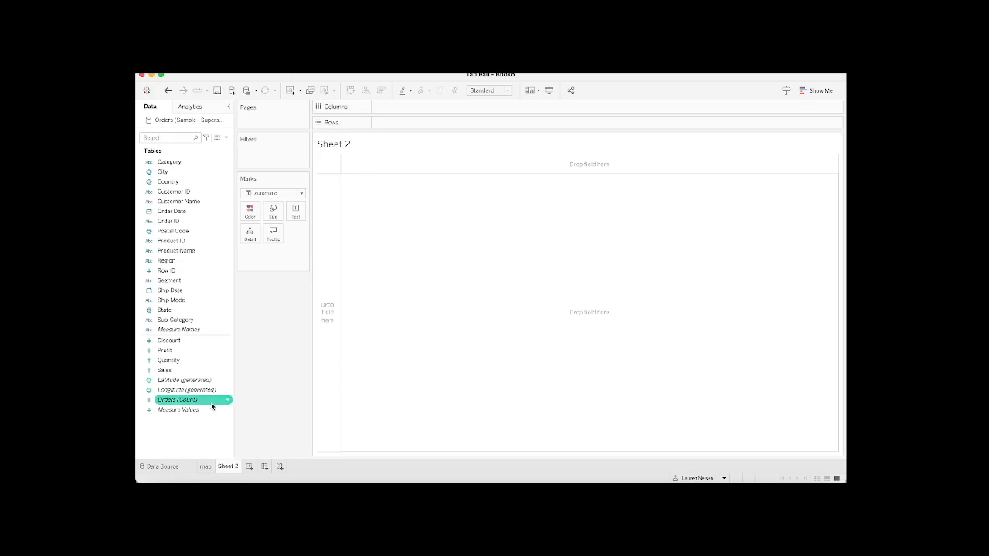
{"action": "double_click", "coordinate": [194, 351]}
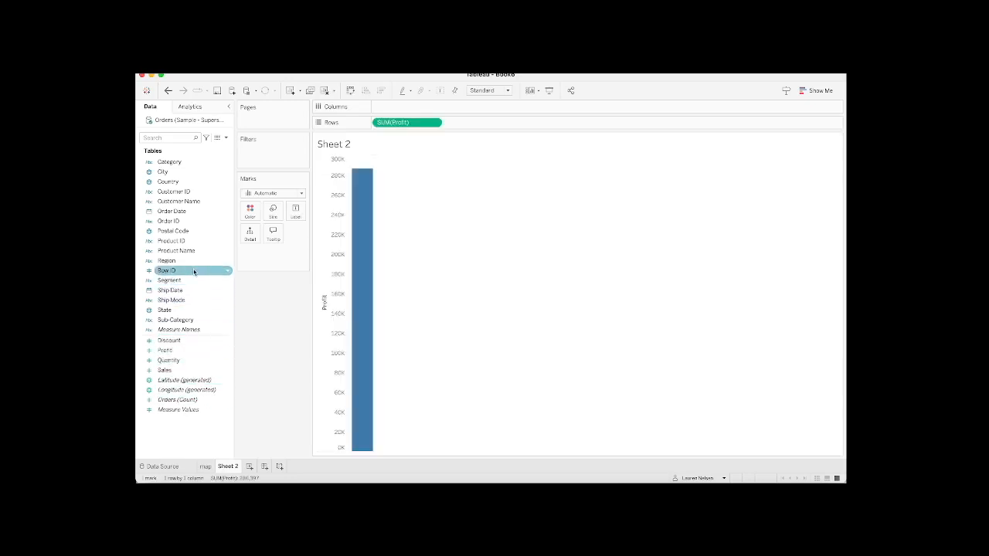
{"action": "double_click", "coordinate": [191, 217]}
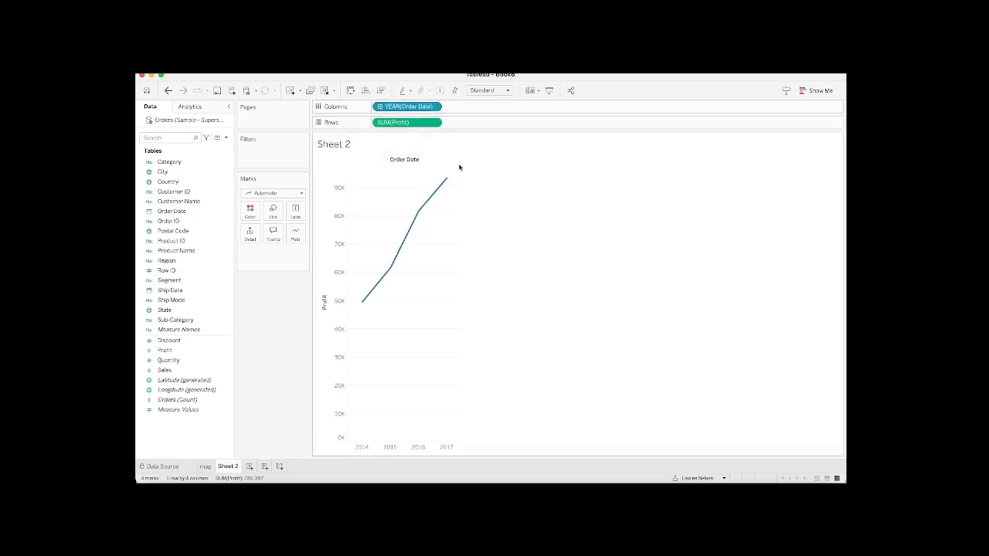
{"action": "left_click", "coordinate": [435, 108]}
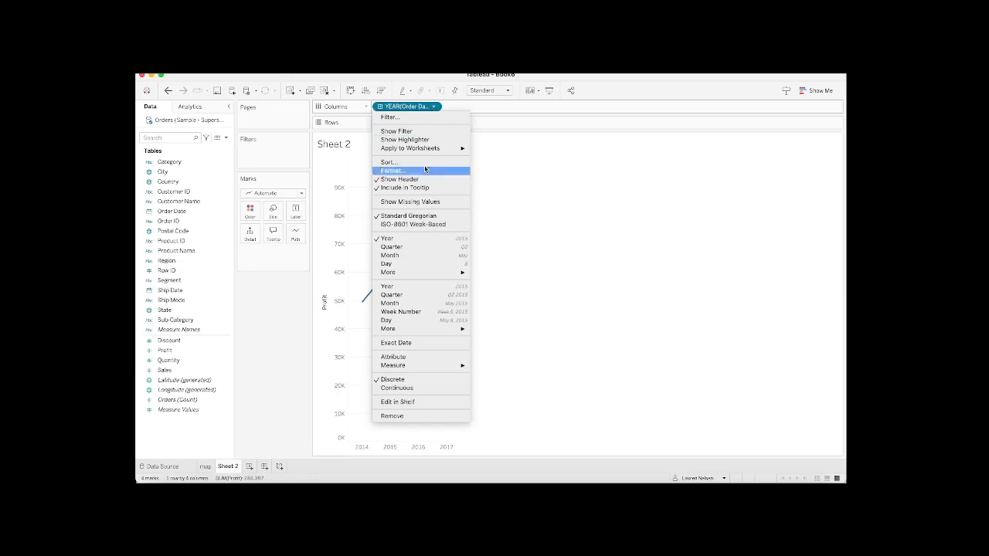
{"action": "left_click", "coordinate": [409, 303]}
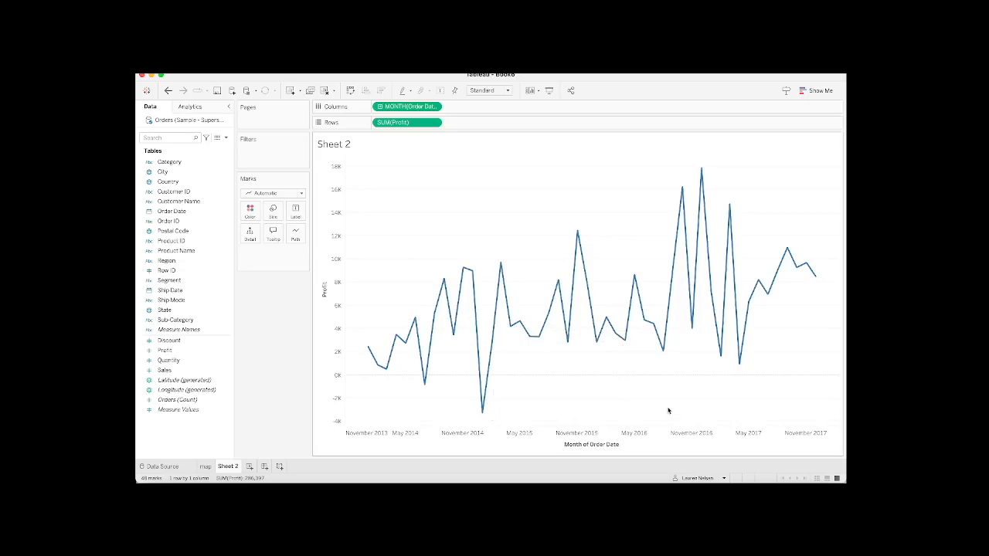
Step: Replace the line chart's sheet-name title with "Profit over time"
{"action": "double_click", "coordinate": [338, 146]}
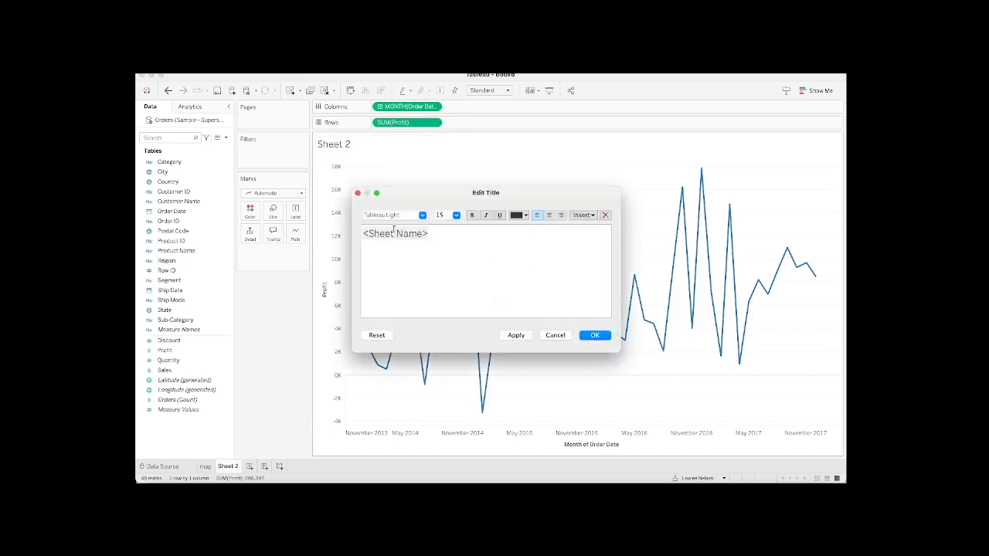
{"action": "triple_click", "coordinate": [392, 241]}
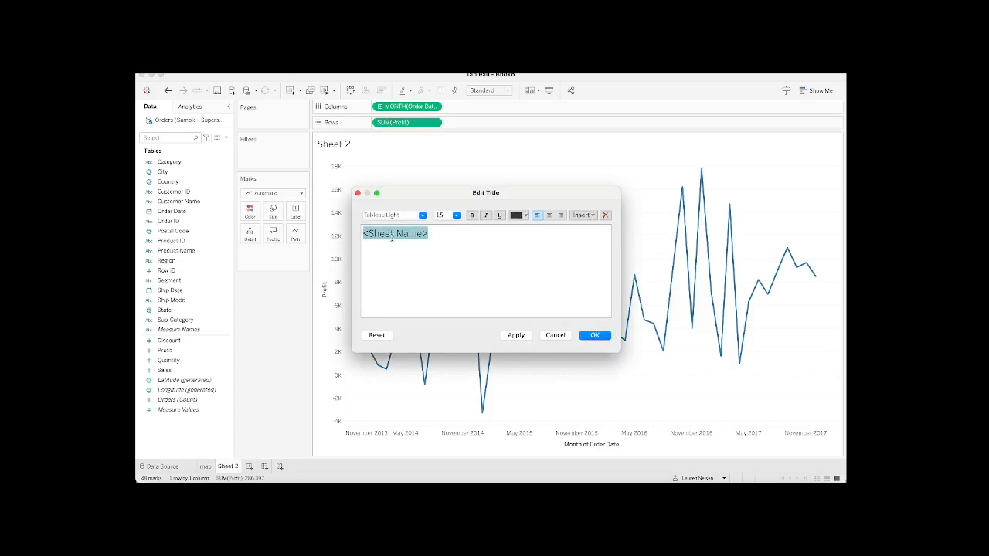
{"action": "type", "text": "Profit o"}
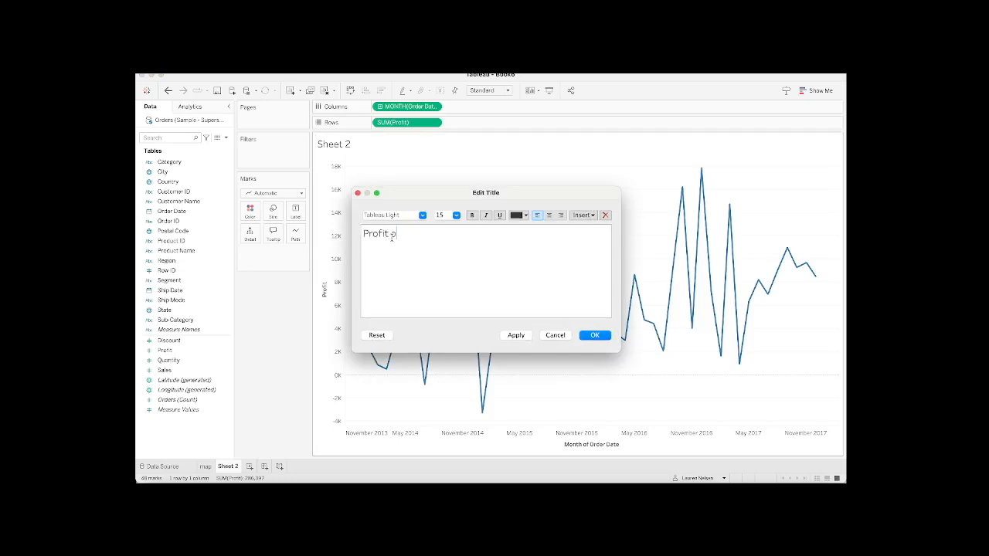
{"action": "type", "text": "ver time"}
{"action": "left_click", "coordinate": [595, 336]}
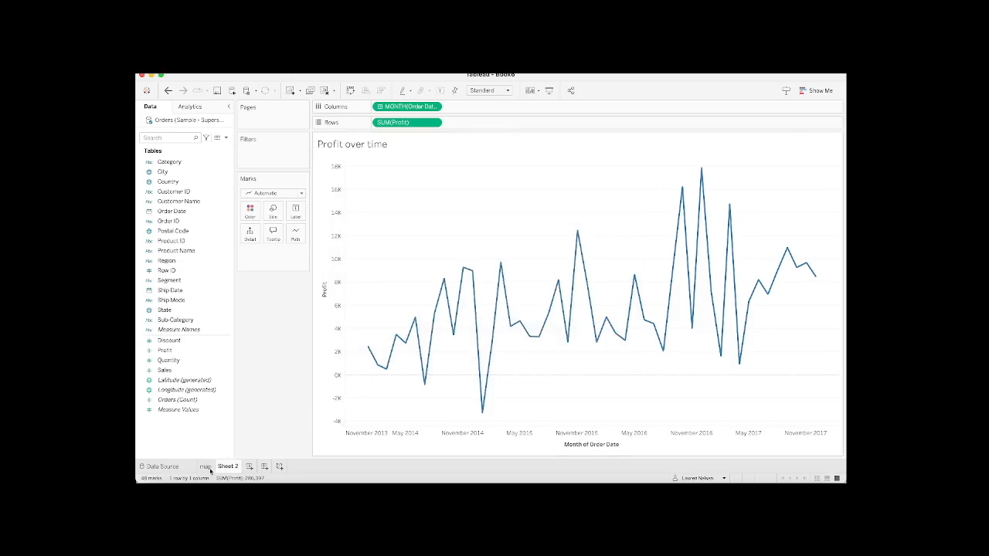
Step: Change the title of the map worksheet to "Profit per state"
{"action": "left_click", "coordinate": [205, 467]}
{"action": "double_click", "coordinate": [333, 146]}
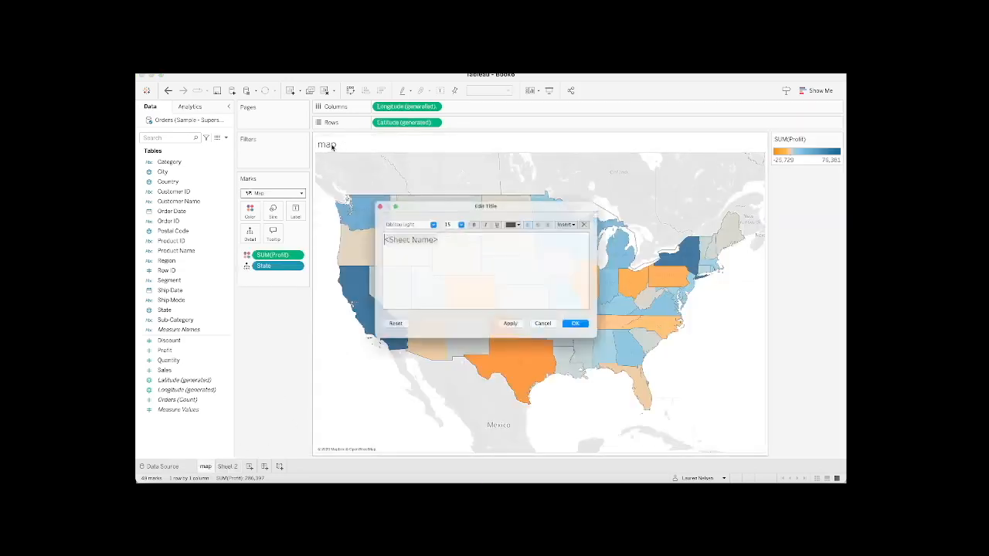
{"action": "double_click", "coordinate": [396, 232]}
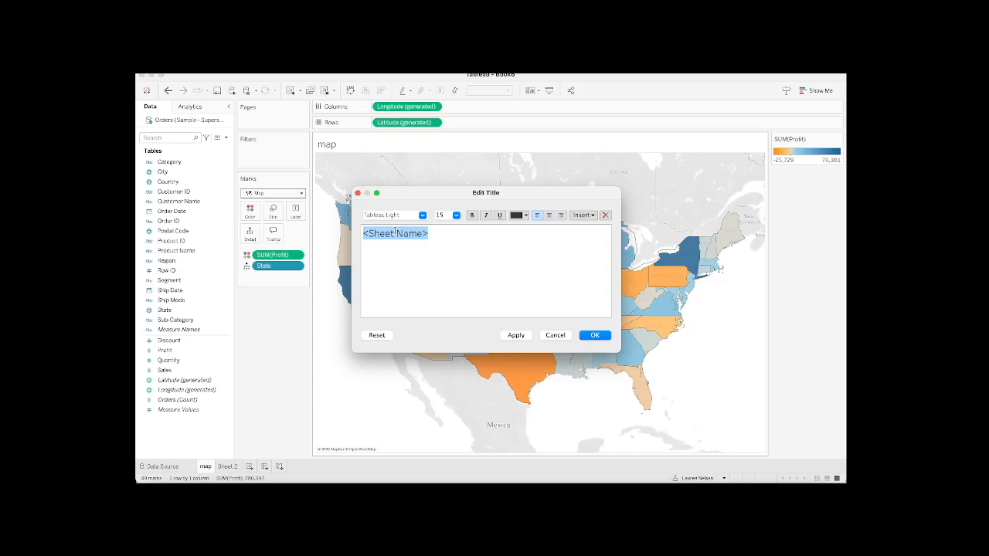
{"action": "type", "text": "Profit der state"}
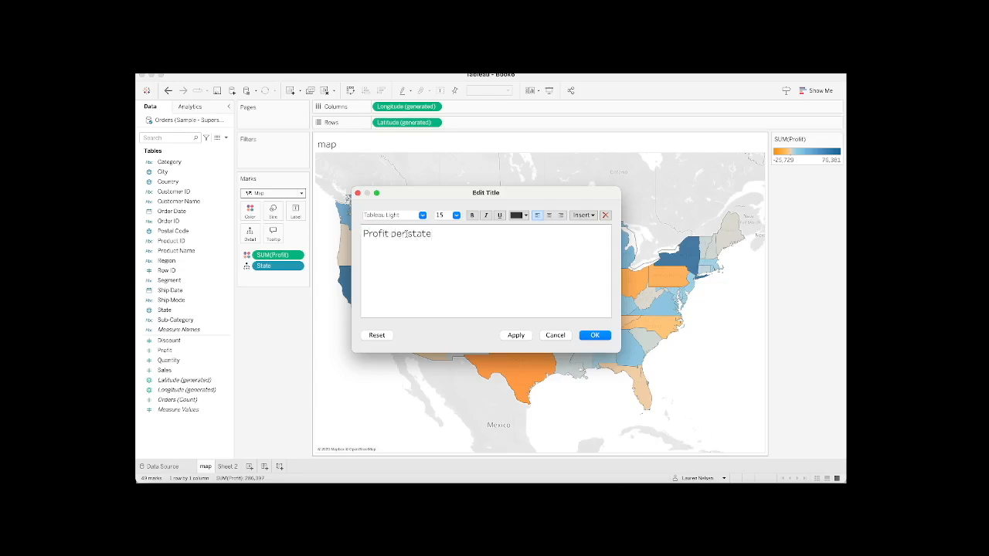
{"action": "left_click", "coordinate": [594, 336]}
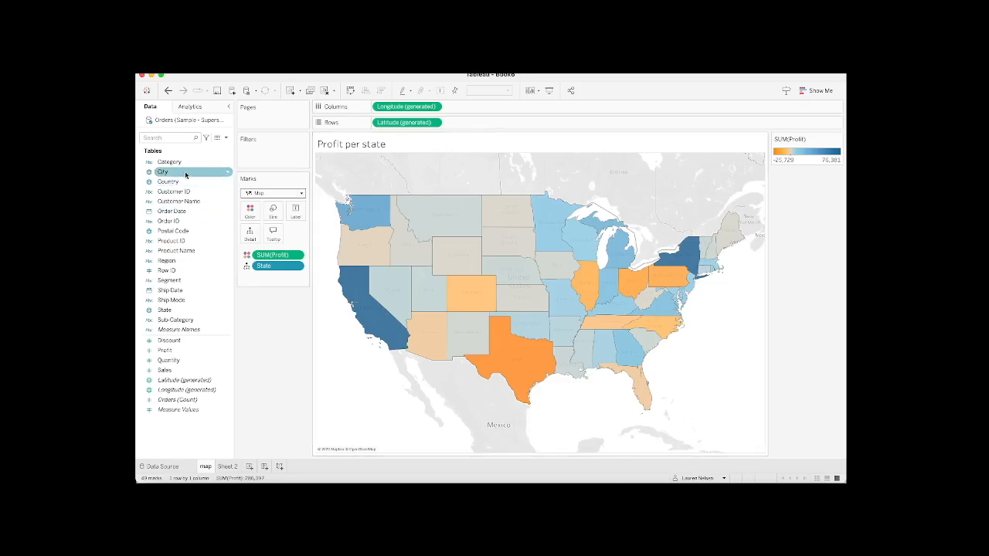
Step: Add a Category filter to the map worksheet that includes Furniture, Office Supplies and Technology
{"action": "left_click_drag", "start_coordinate": [182, 166], "coordinate": [271, 160]}
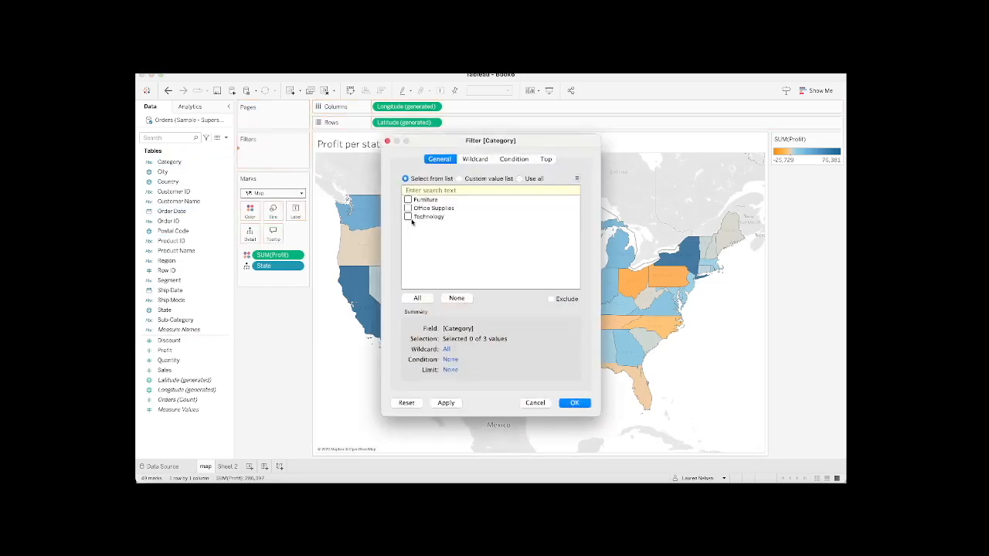
{"action": "left_click", "coordinate": [407, 200]}
{"action": "left_click", "coordinate": [408, 208]}
{"action": "left_click", "coordinate": [407, 216]}
{"action": "left_click", "coordinate": [584, 406]}
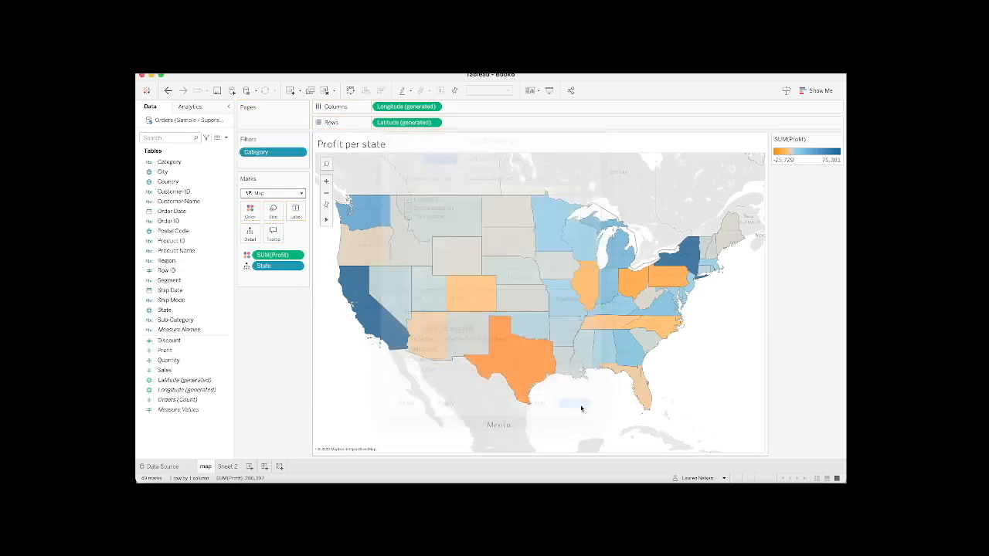
Step: Add a Category filter to the Profit over time worksheet that includes Furniture, Office Supplies and Technology
{"action": "left_click", "coordinate": [221, 468]}
{"action": "left_click", "coordinate": [179, 191]}
{"action": "left_click_drag", "start_coordinate": [169, 161], "coordinate": [276, 152]}
{"action": "left_click", "coordinate": [408, 200]}
{"action": "left_click", "coordinate": [408, 208]}
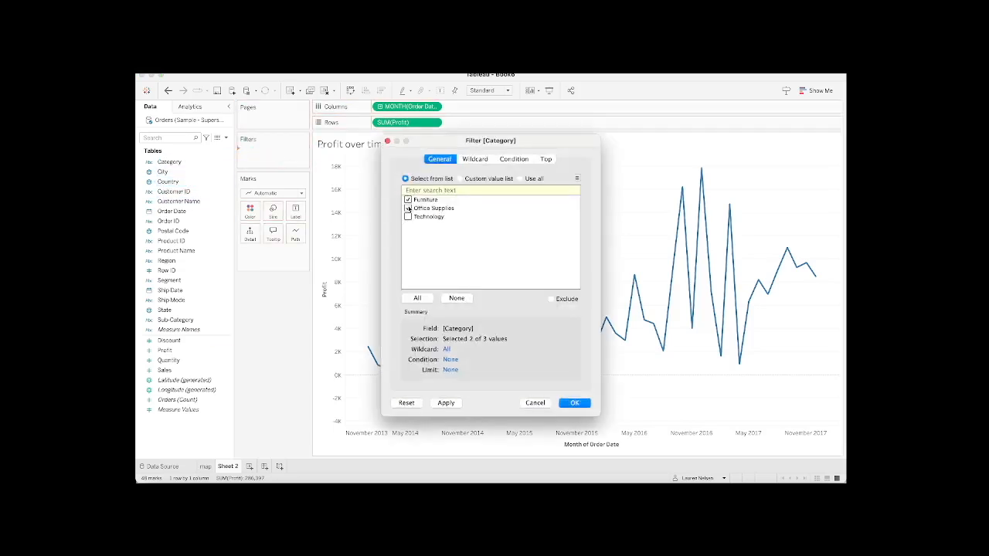
{"action": "left_click", "coordinate": [408, 218]}
{"action": "left_click", "coordinate": [576, 403]}
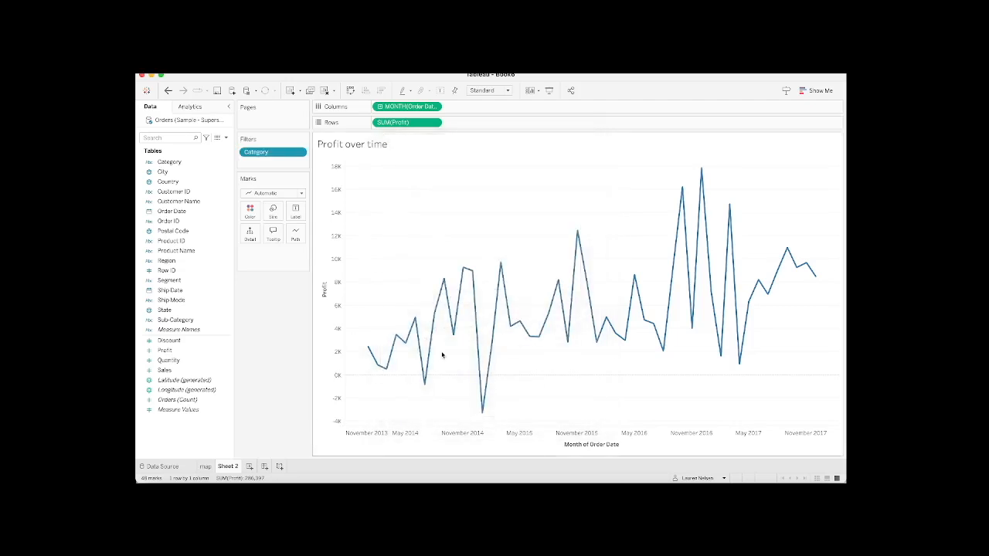
Step: Create a dashboard containing the map and Sheet 2, with the Profit per state map stacked above the Profit over time chart
{"action": "left_click", "coordinate": [264, 468]}
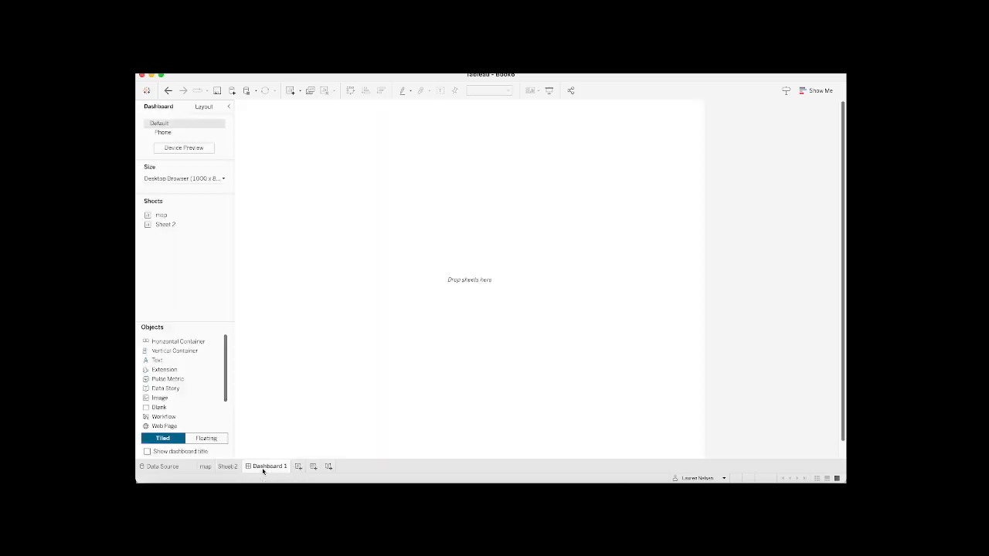
{"action": "double_click", "coordinate": [173, 217]}
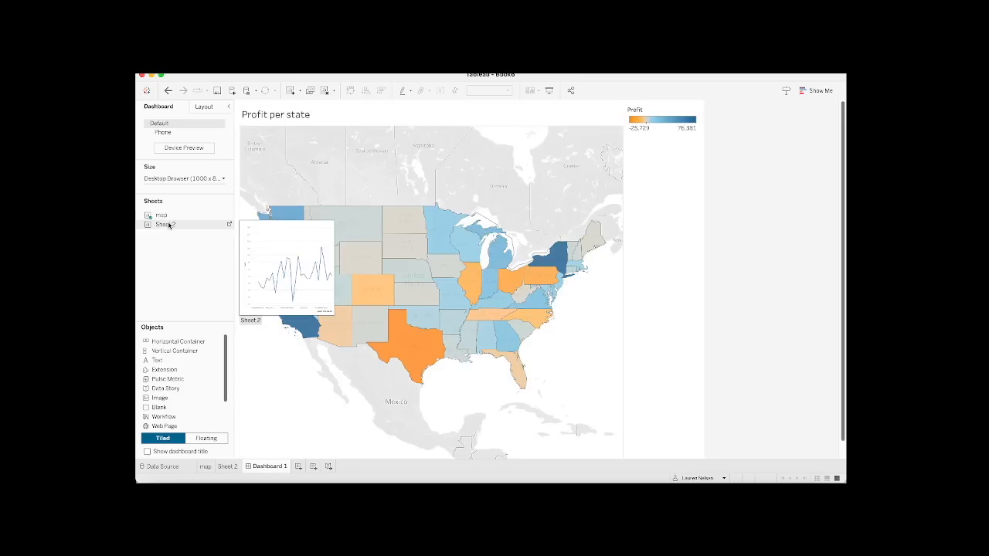
{"action": "double_click", "coordinate": [168, 225]}
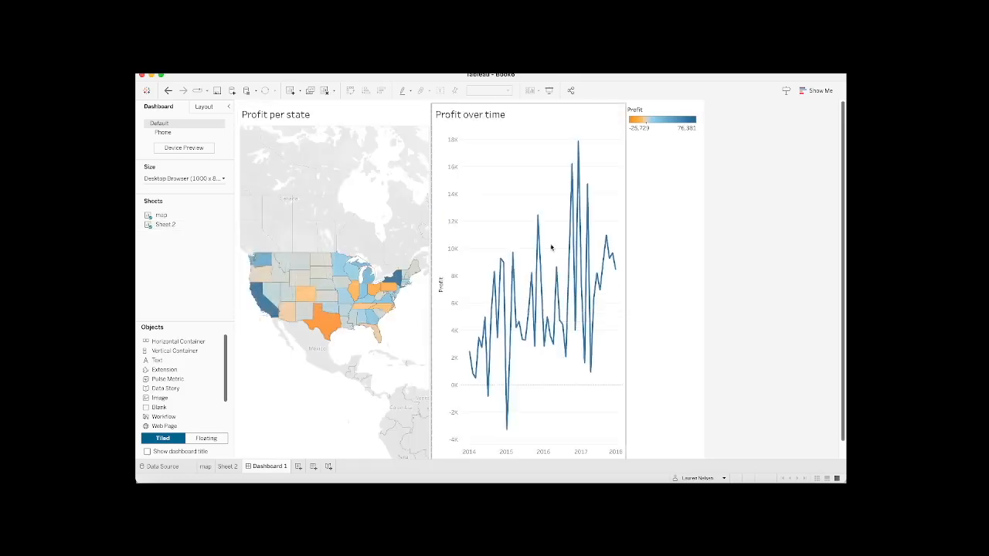
{"action": "left_click", "coordinate": [343, 113]}
{"action": "left_click_drag", "start_coordinate": [334, 102], "coordinate": [490, 136]}
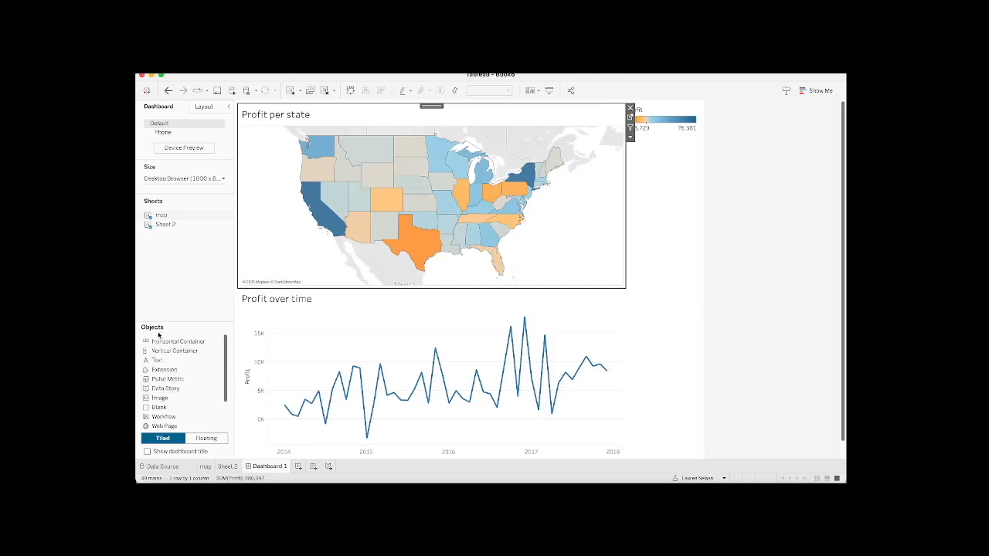
Step: Add Tableau's Image Map Filter extension, narrowing the extension list to Built by Tableau + Salesforce, Free and Works with Tableau Public
{"action": "double_click", "coordinate": [183, 372]}
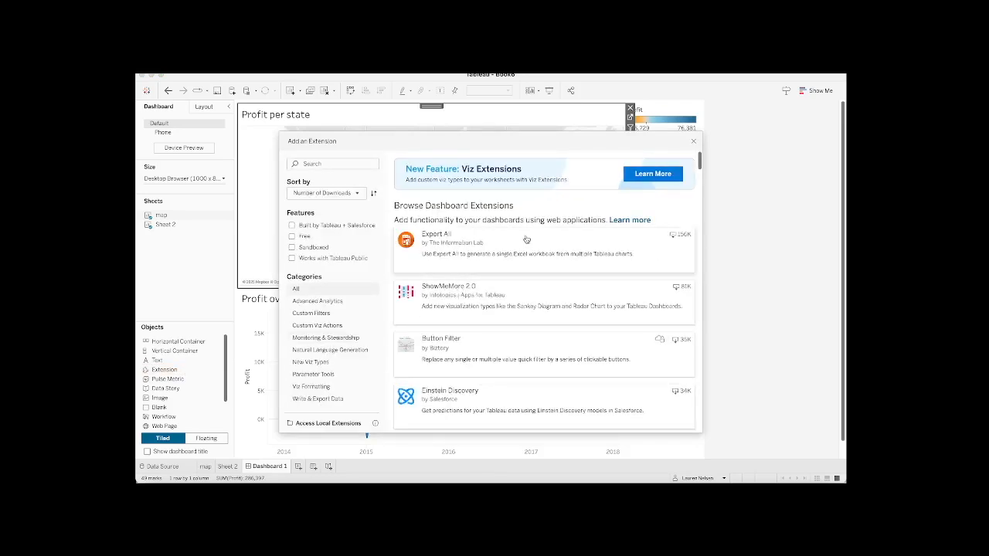
{"action": "left_click", "coordinate": [291, 227]}
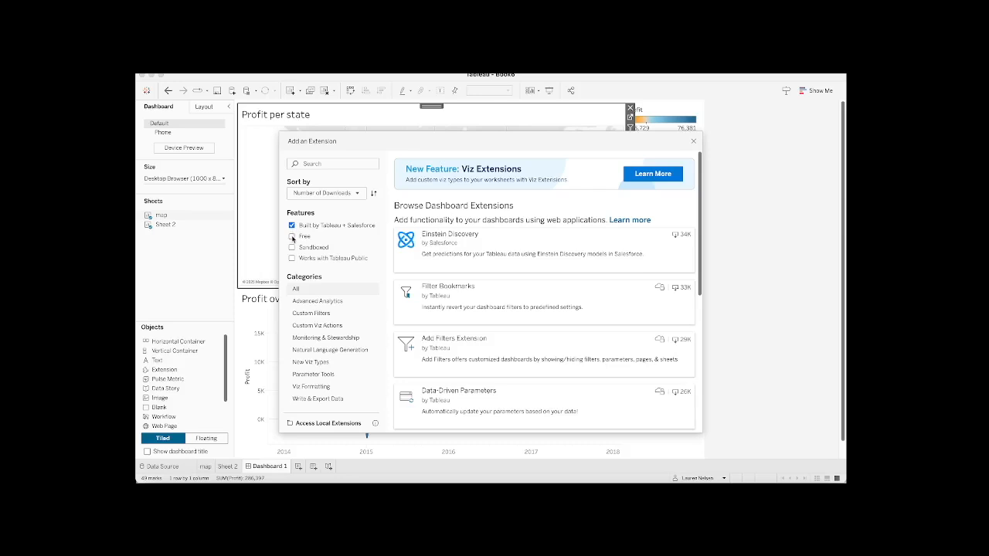
{"action": "left_click", "coordinate": [292, 237]}
{"action": "left_click", "coordinate": [292, 259]}
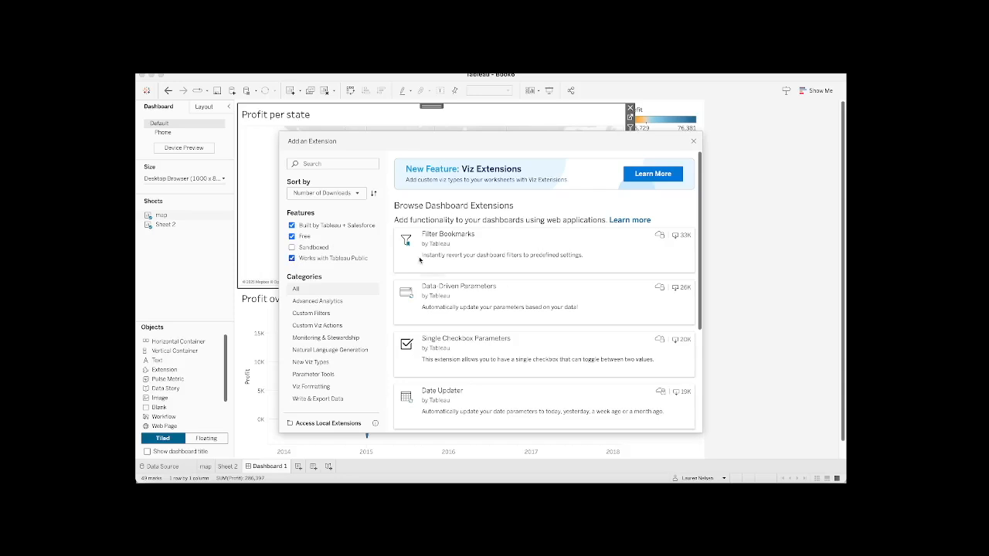
{"action": "scroll", "coordinate": [588, 354], "scroll_direction": "down", "scroll_amount": 3}
{"action": "scroll", "coordinate": [587, 354], "scroll_direction": "down", "scroll_amount": 2}
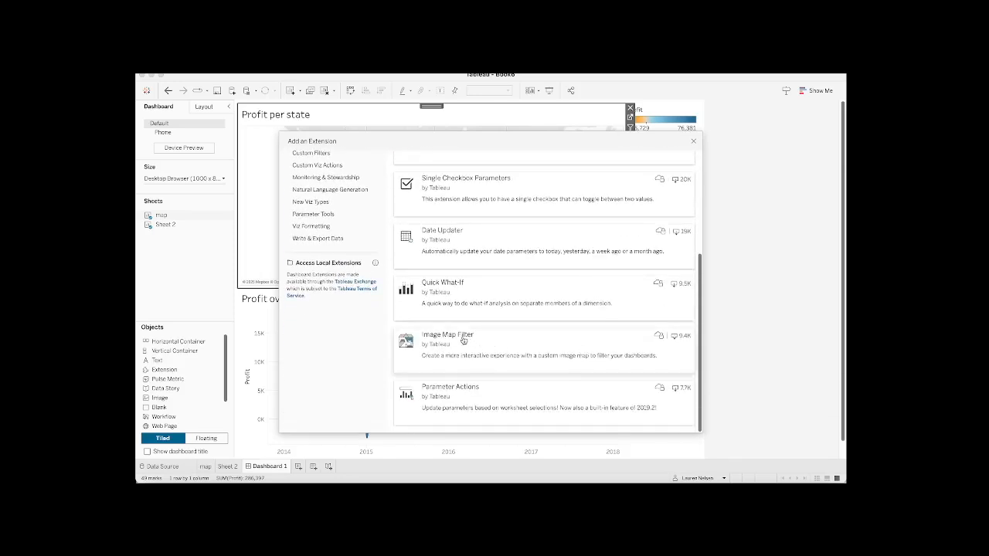
{"action": "left_click", "coordinate": [516, 346]}
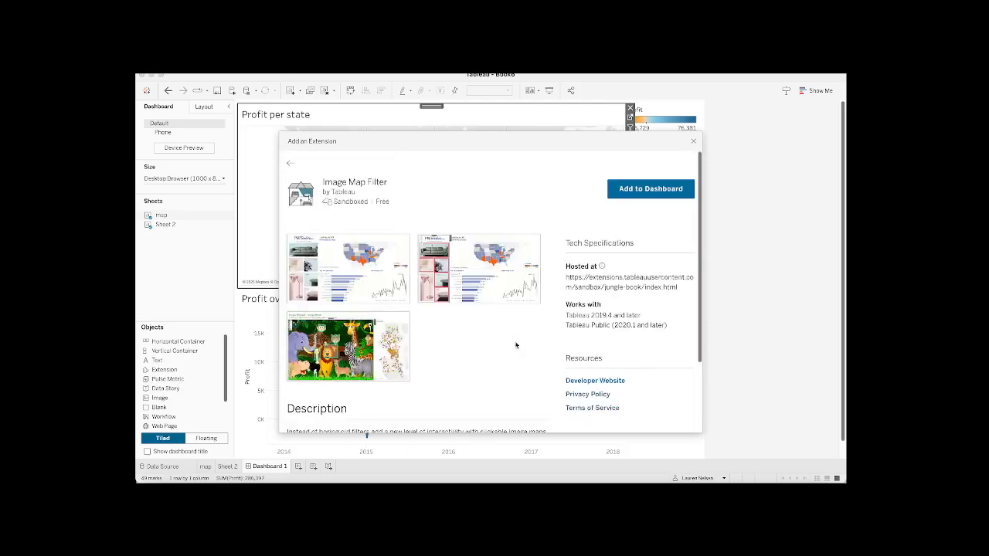
{"action": "left_click", "coordinate": [624, 195]}
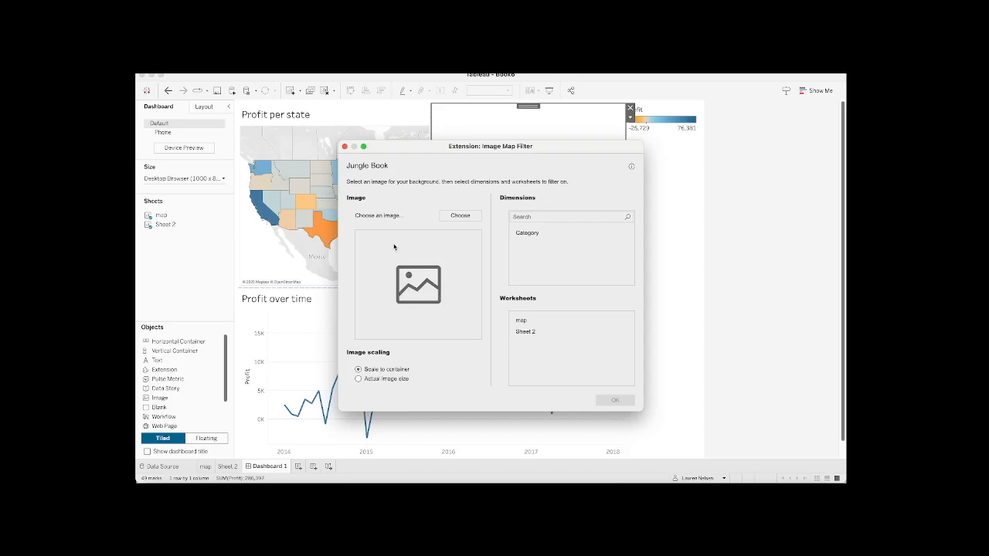
Step: Configure the Image Map Filter with CategoryImage.png, the Category dimension, and the map and Sheet 2 worksheets
{"action": "left_click", "coordinate": [445, 221]}
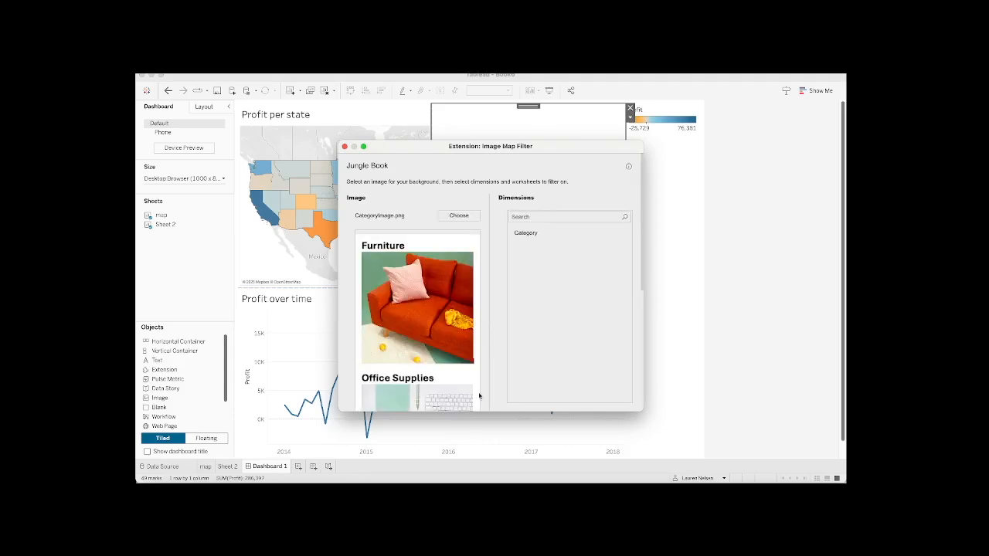
{"action": "scroll", "coordinate": [479, 397], "scroll_direction": "down", "scroll_amount": 5}
{"action": "scroll", "coordinate": [479, 396], "scroll_direction": "up", "scroll_amount": 5}
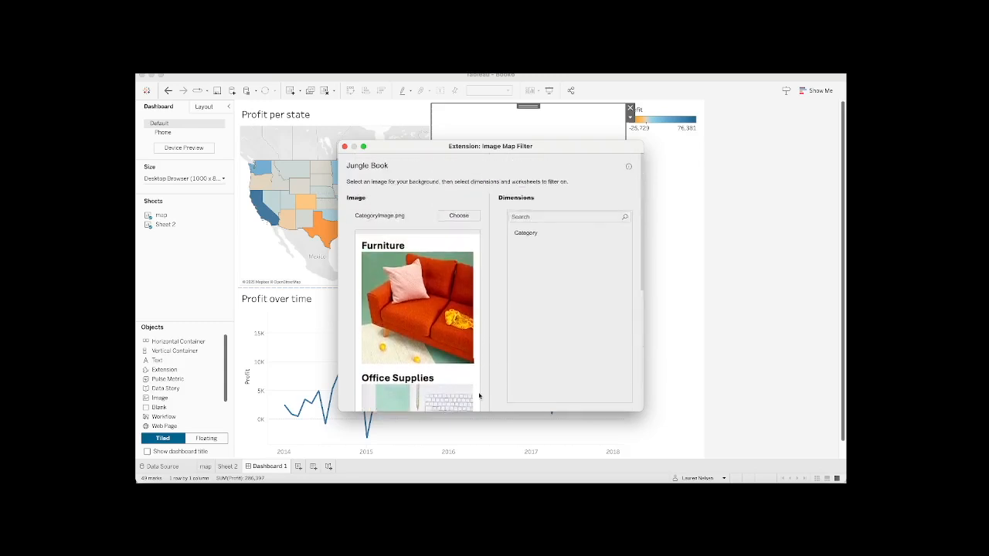
{"action": "left_click", "coordinate": [532, 233]}
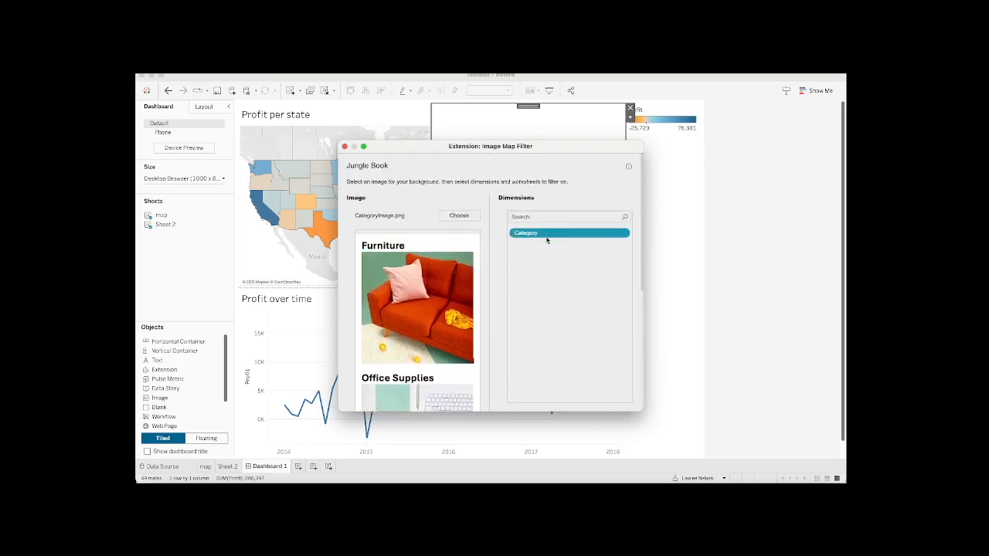
{"action": "scroll", "coordinate": [545, 324], "scroll_direction": "down", "scroll_amount": 5}
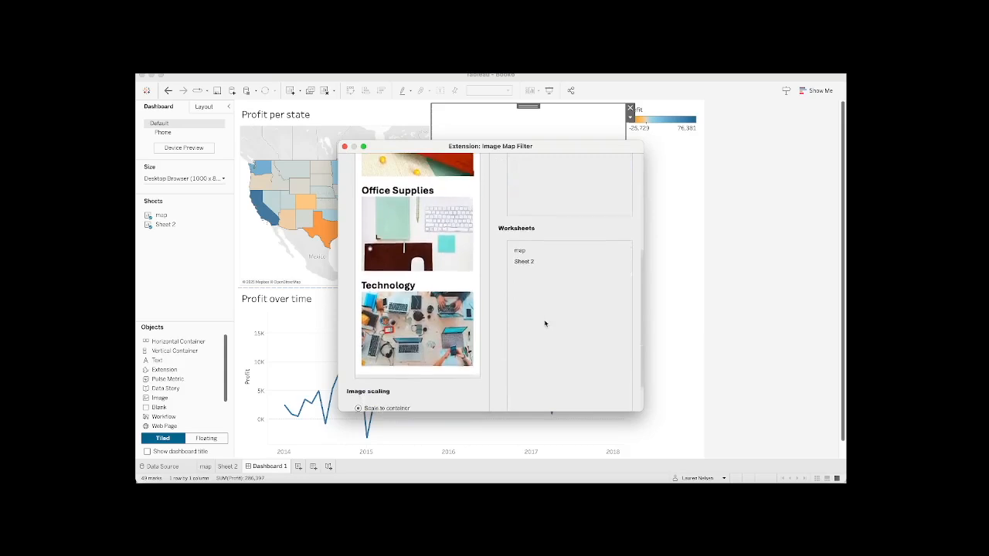
{"action": "left_click", "coordinate": [533, 233]}
{"action": "left_click", "coordinate": [530, 242]}
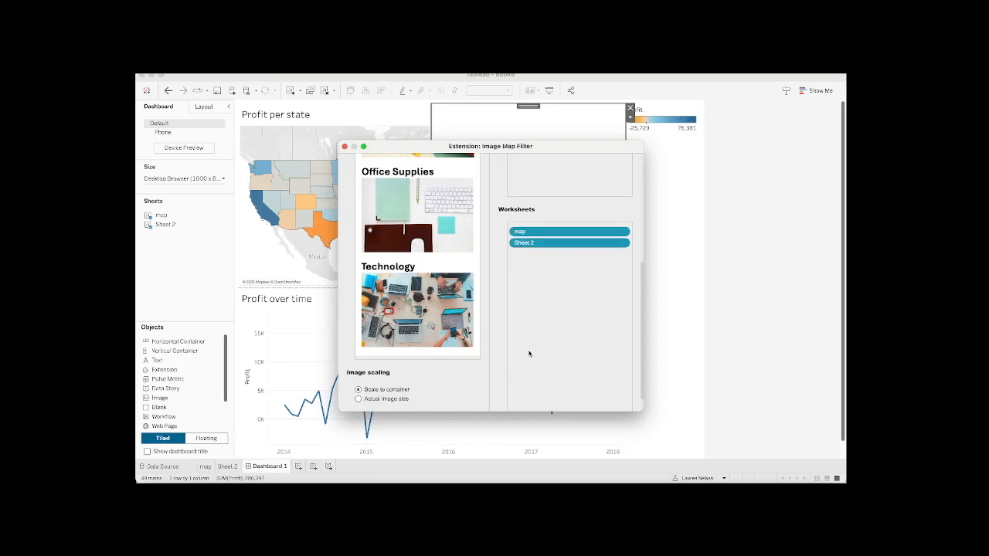
{"action": "scroll", "coordinate": [528, 353], "scroll_direction": "down", "scroll_amount": 2}
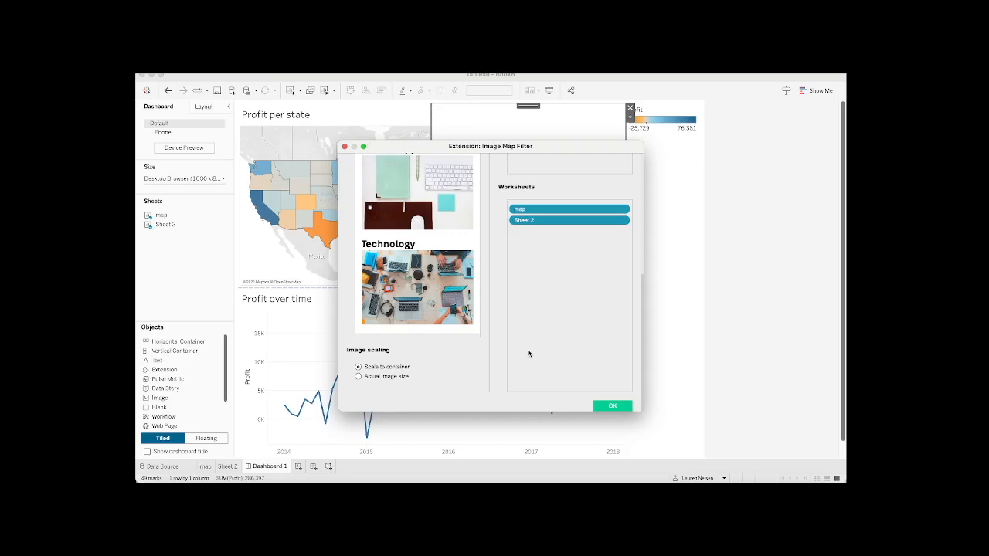
{"action": "left_click", "coordinate": [611, 406]}
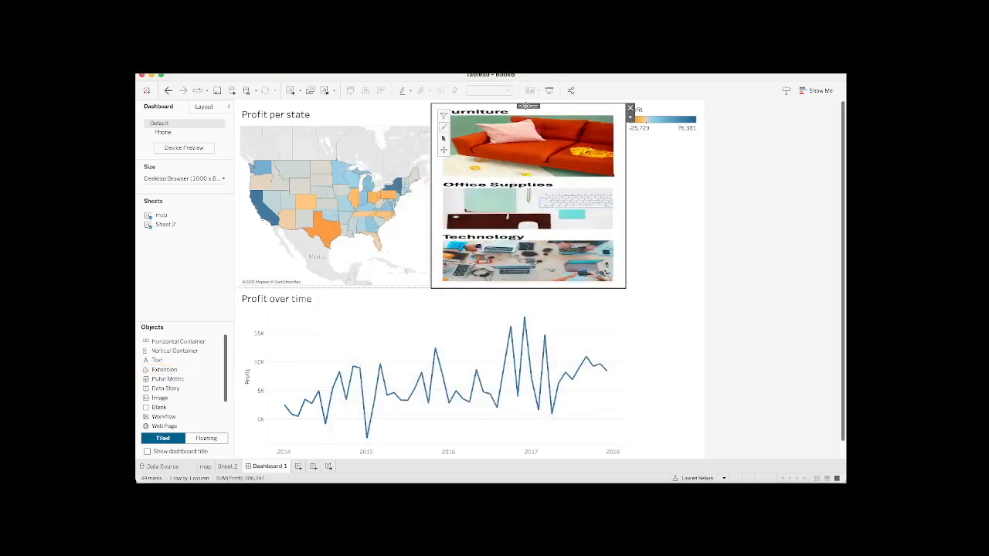
Step: Place the category image as a full-height column to the left of both charts and narrow it
{"action": "left_click_drag", "start_coordinate": [527, 105], "coordinate": [247, 287]}
{"action": "left_click_drag", "start_coordinate": [469, 249], "coordinate": [373, 258]}
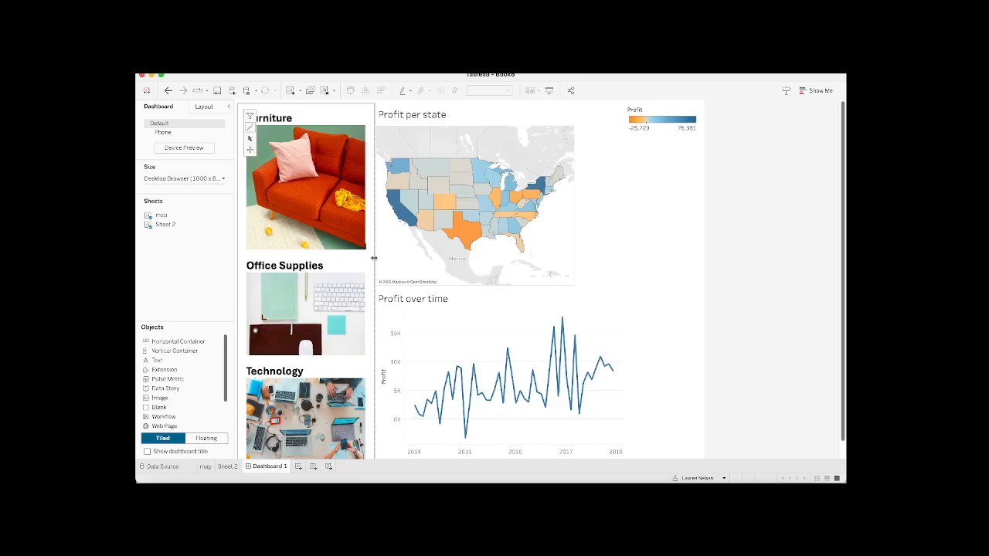
Step: Draw a rectangle shape around the Furniture picture and assign it the Furniture category
{"action": "mouse_move", "coordinate": [251, 133]}
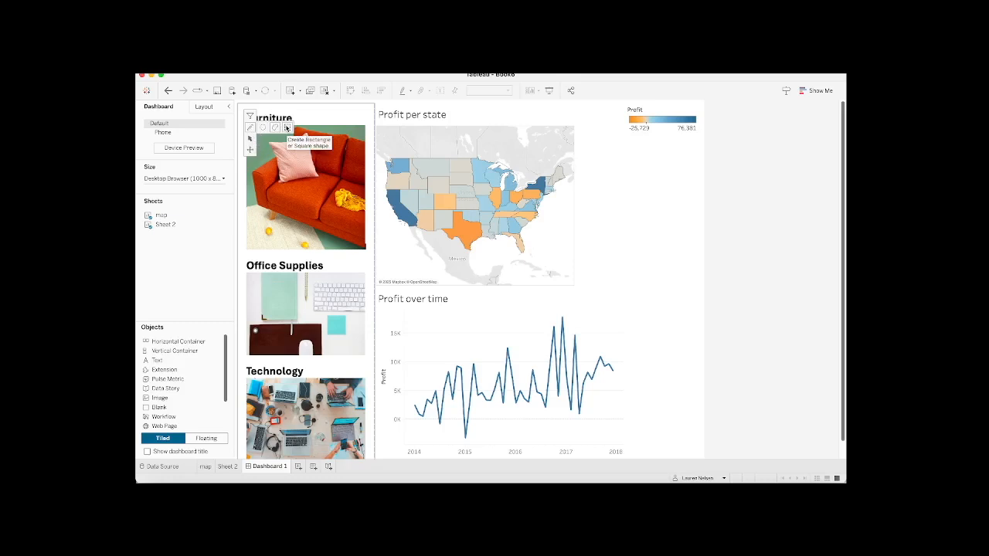
{"action": "left_click", "coordinate": [287, 129]}
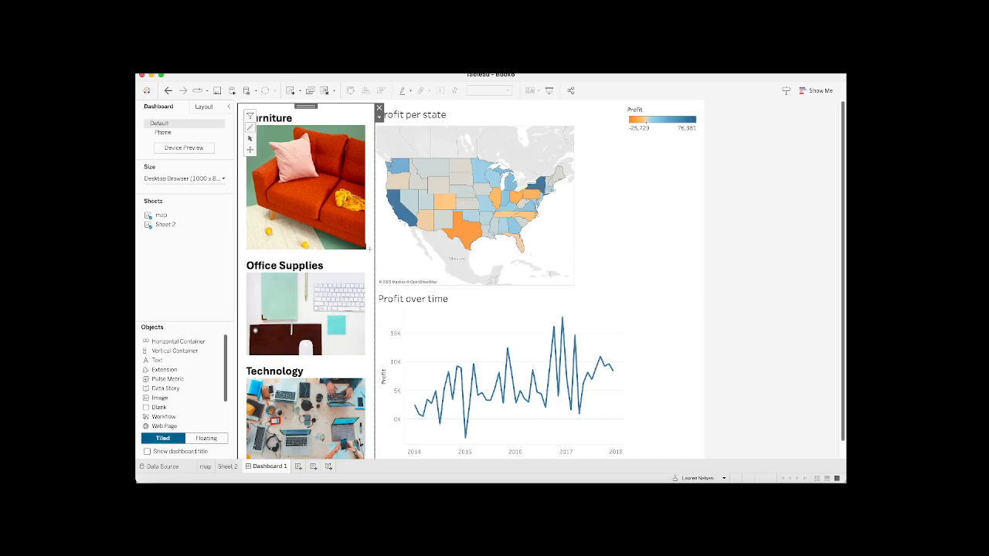
{"action": "left_click_drag", "start_coordinate": [369, 250], "coordinate": [258, 113]}
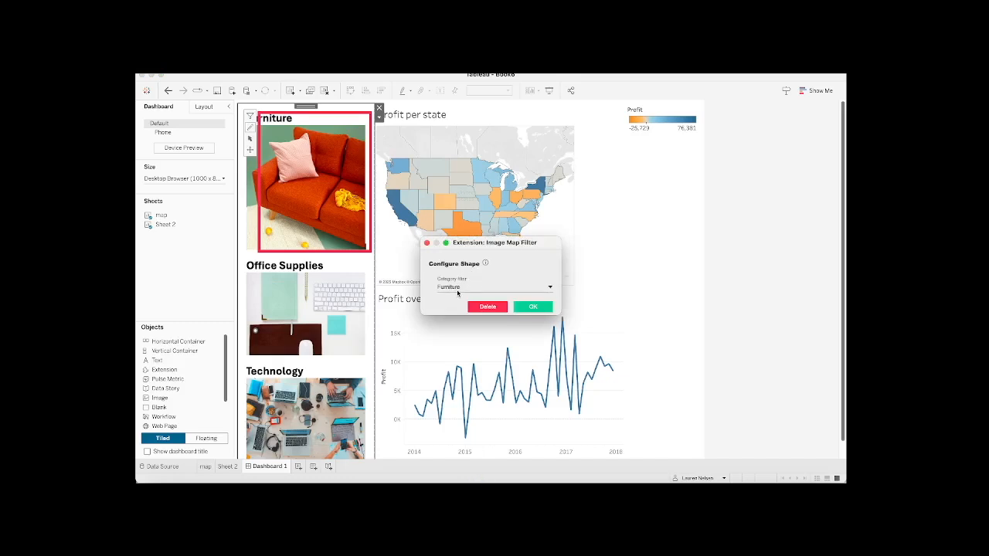
{"action": "left_click", "coordinate": [533, 309]}
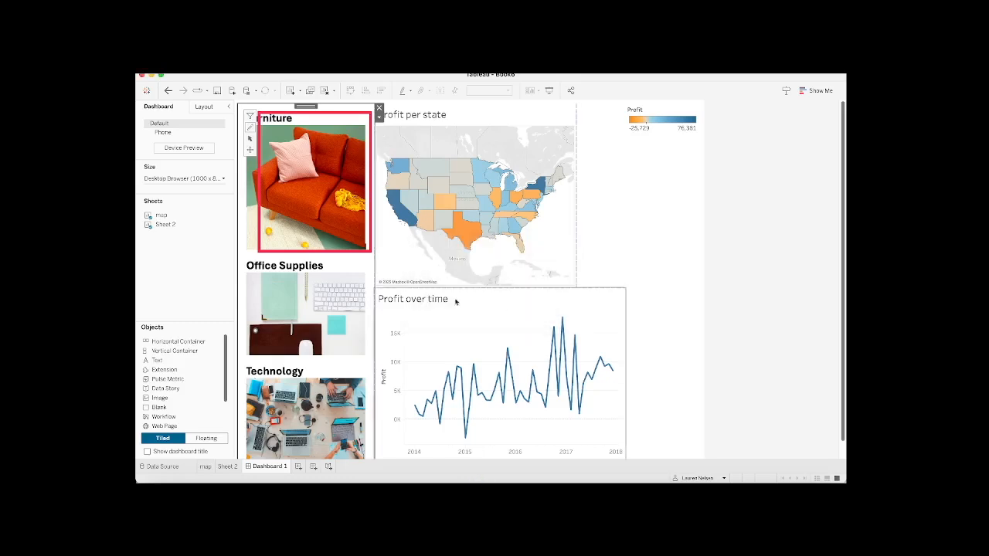
Step: Review the category assigned to the Furniture shape
{"action": "left_click", "coordinate": [250, 140]}
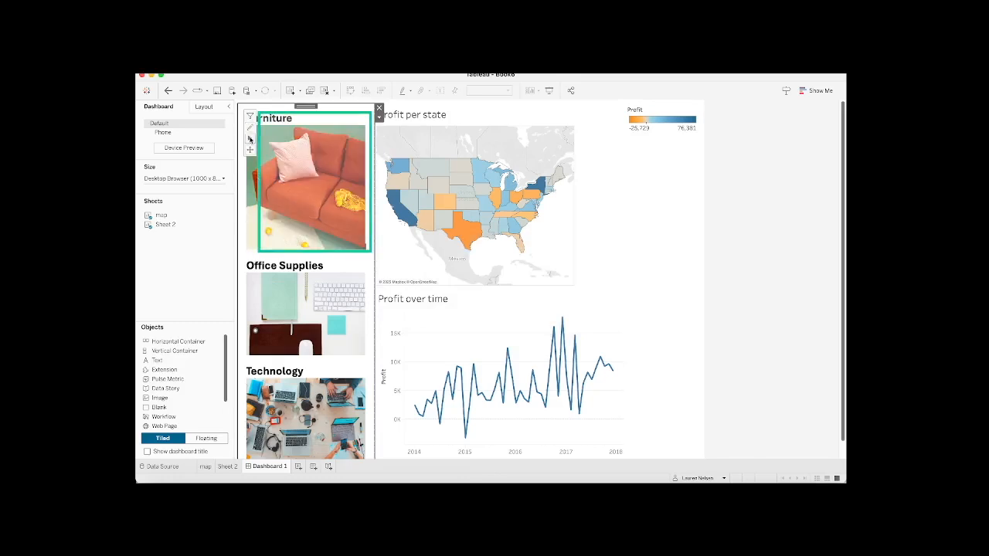
{"action": "left_click", "coordinate": [260, 173]}
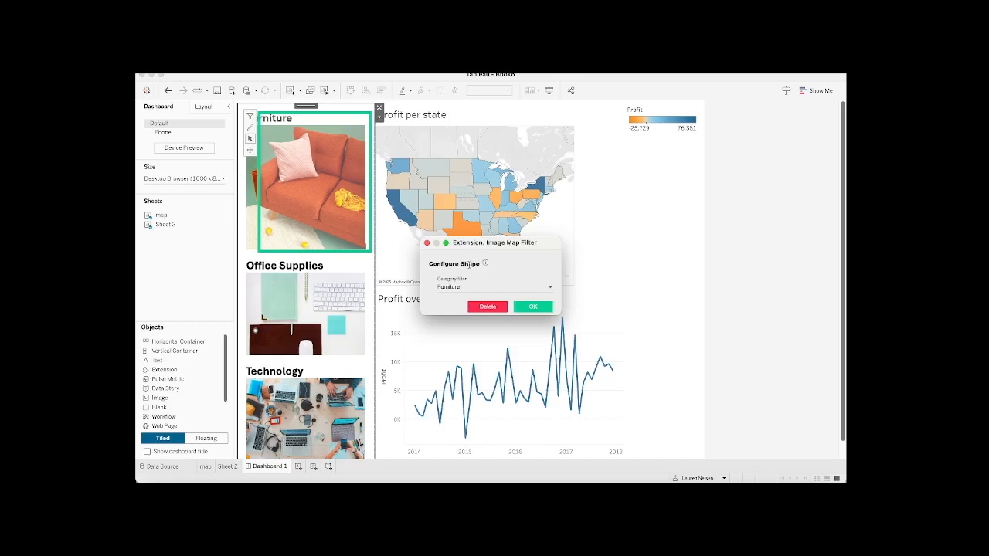
{"action": "left_click", "coordinate": [532, 309]}
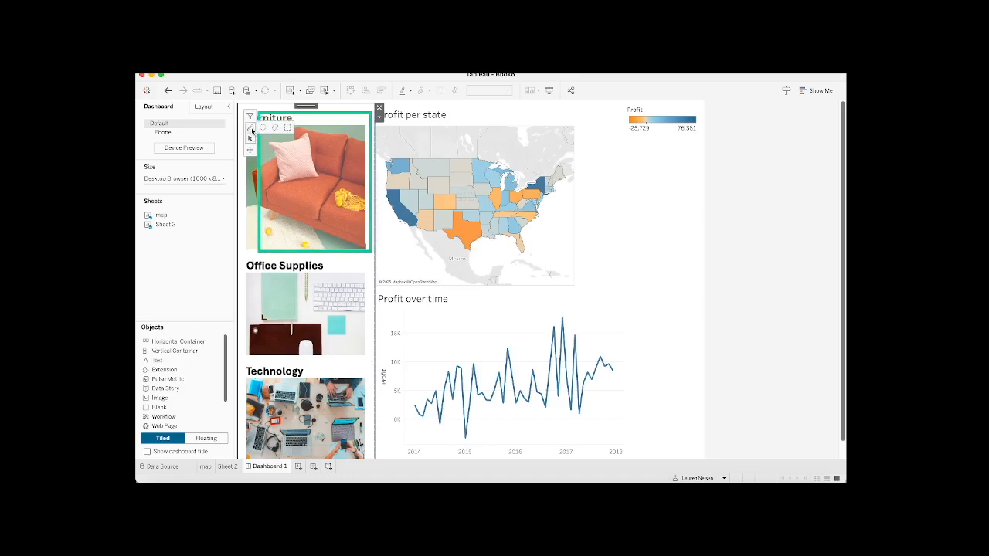
Step: Draw a rectangle shape around the Office Supplies picture and assign it the Office Supplies category
{"action": "mouse_move", "coordinate": [247, 129]}
{"action": "left_click", "coordinate": [288, 128]}
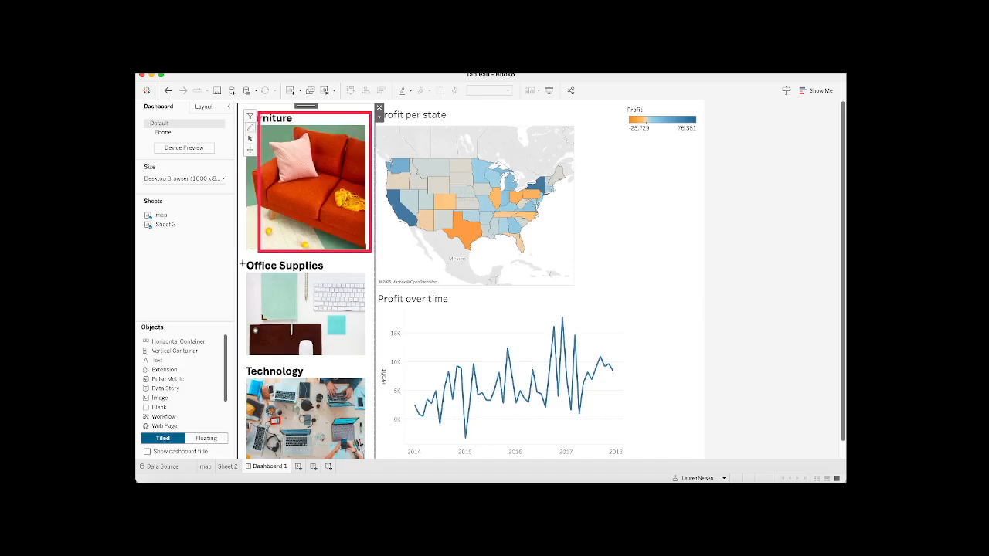
{"action": "left_click_drag", "start_coordinate": [241, 258], "coordinate": [371, 361]}
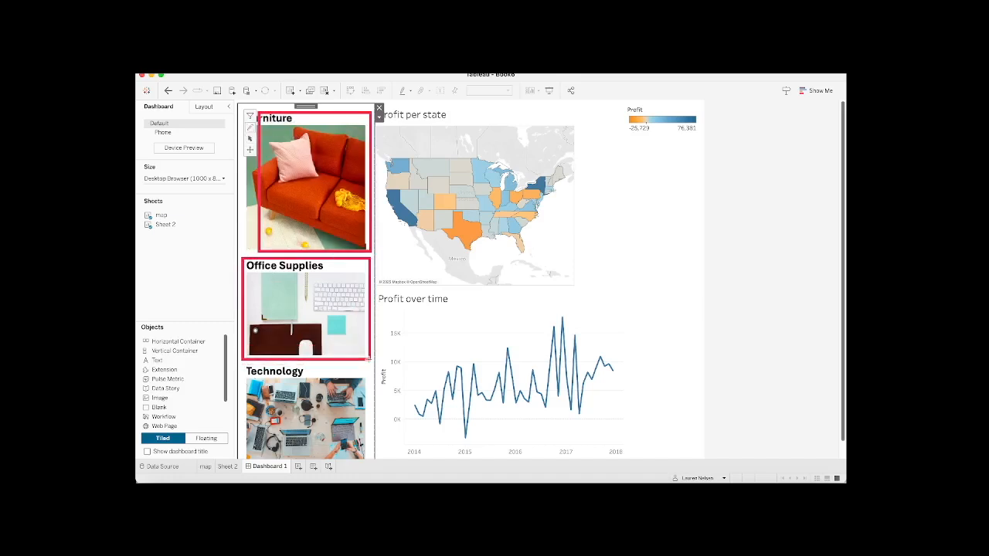
{"action": "left_click", "coordinate": [467, 286]}
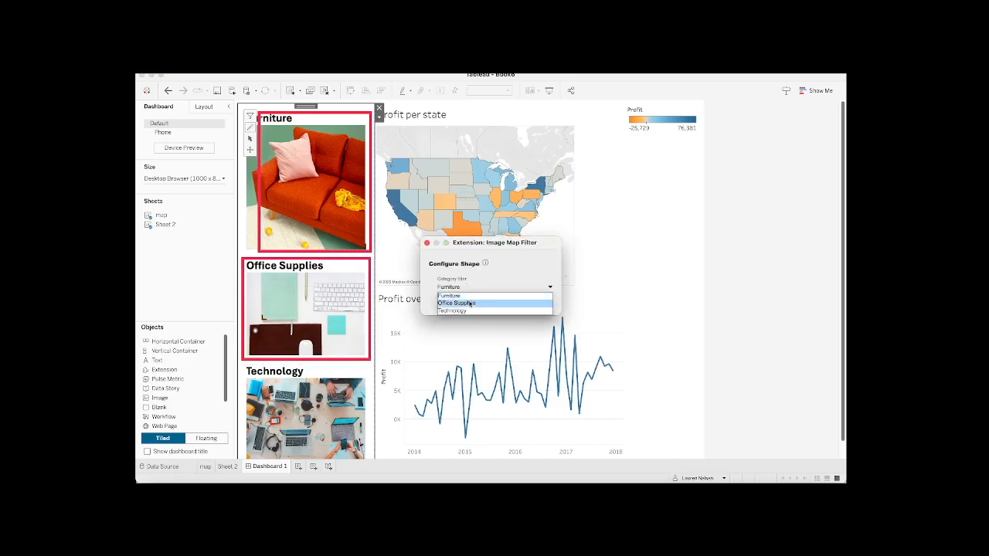
{"action": "left_click", "coordinate": [467, 303]}
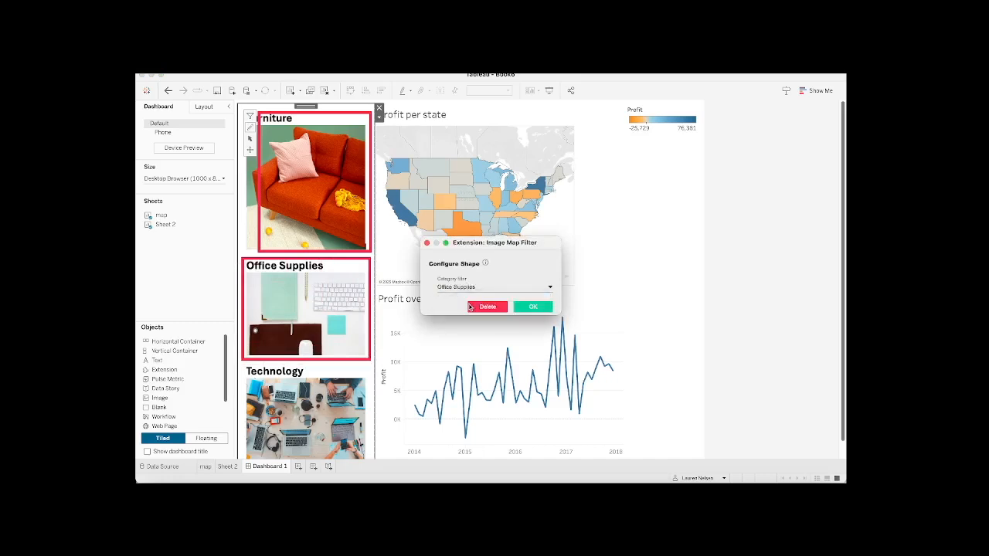
{"action": "left_click", "coordinate": [532, 308]}
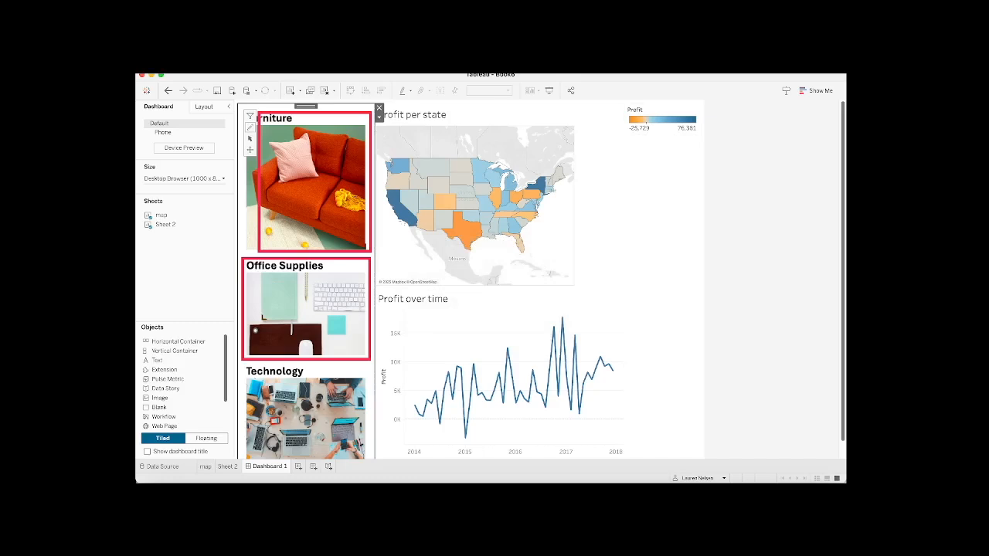
Step: Draw a rectangle shape around the Technology picture and assign it the Technology category
{"action": "scroll", "coordinate": [841, 241], "scroll_direction": "down", "scroll_amount": 1}
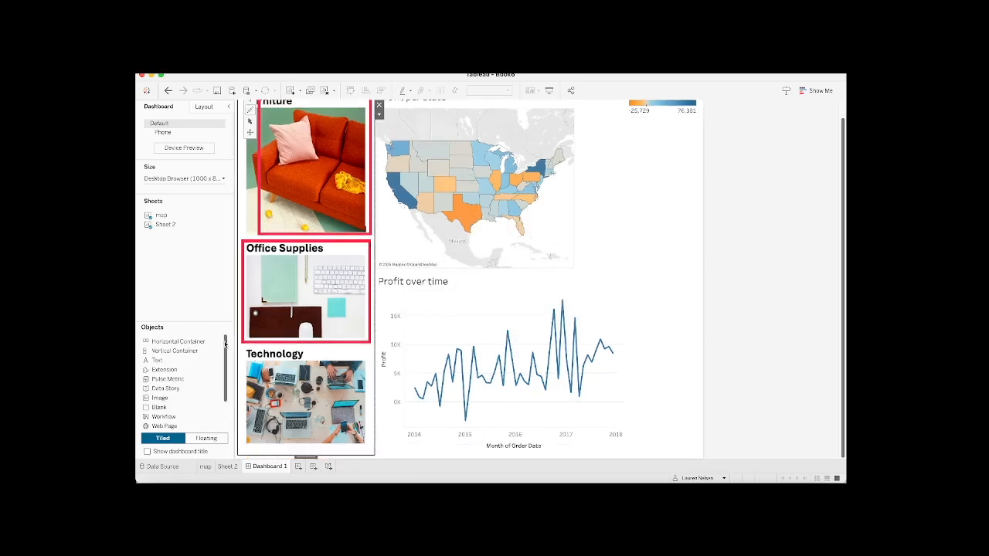
{"action": "mouse_move", "coordinate": [242, 349]}
{"action": "left_mouse_down"}
{"action": "mouse_move", "coordinate": [338, 437]}
{"action": "mouse_move", "coordinate": [368, 447]}
{"action": "left_mouse_up"}
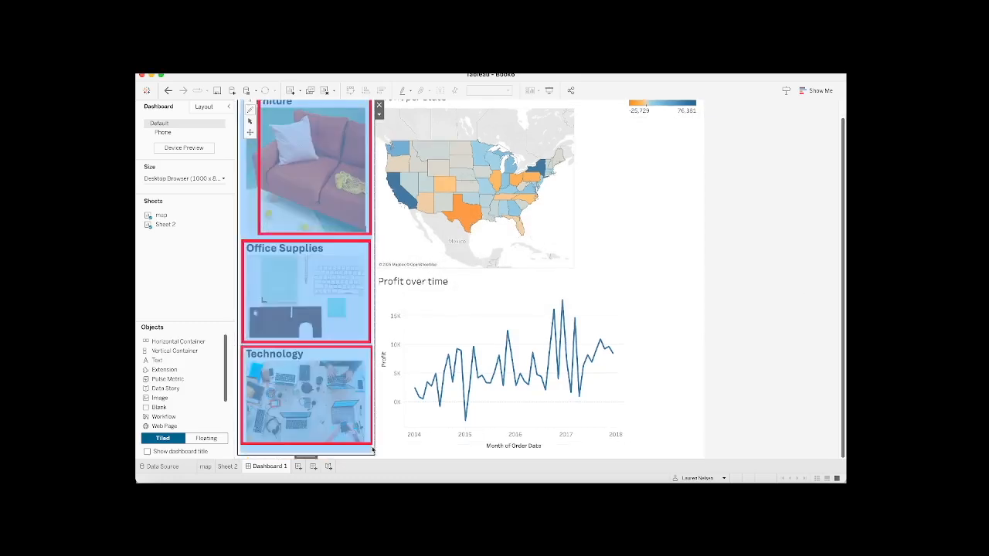
{"action": "left_click", "coordinate": [468, 289]}
{"action": "left_click", "coordinate": [462, 311]}
{"action": "left_click", "coordinate": [525, 307]}
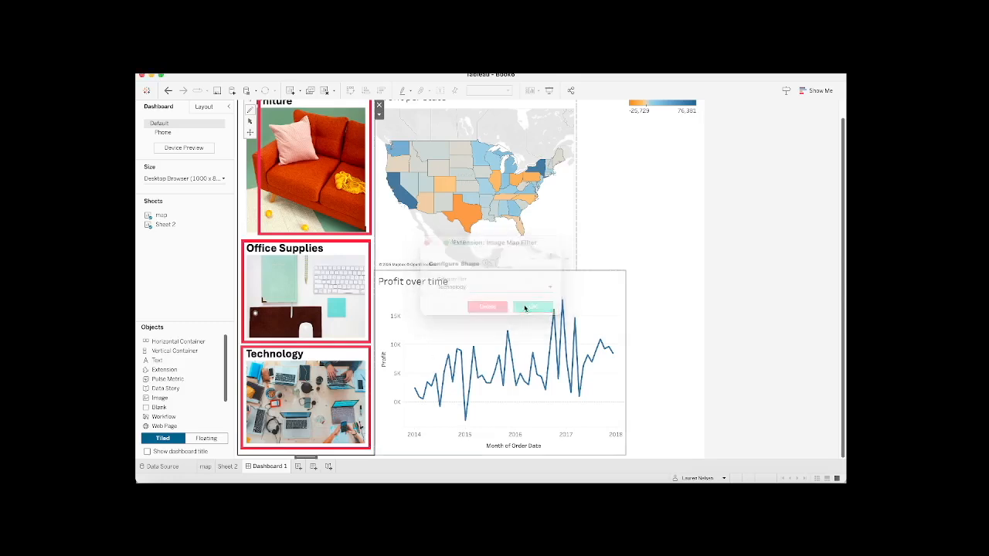
Step: Switch the image map to filter mode and filter the dashboard by Furniture, Office Supplies and finally Technology using their pictures
{"action": "scroll", "coordinate": [841, 255], "scroll_direction": "up", "scroll_amount": 2}
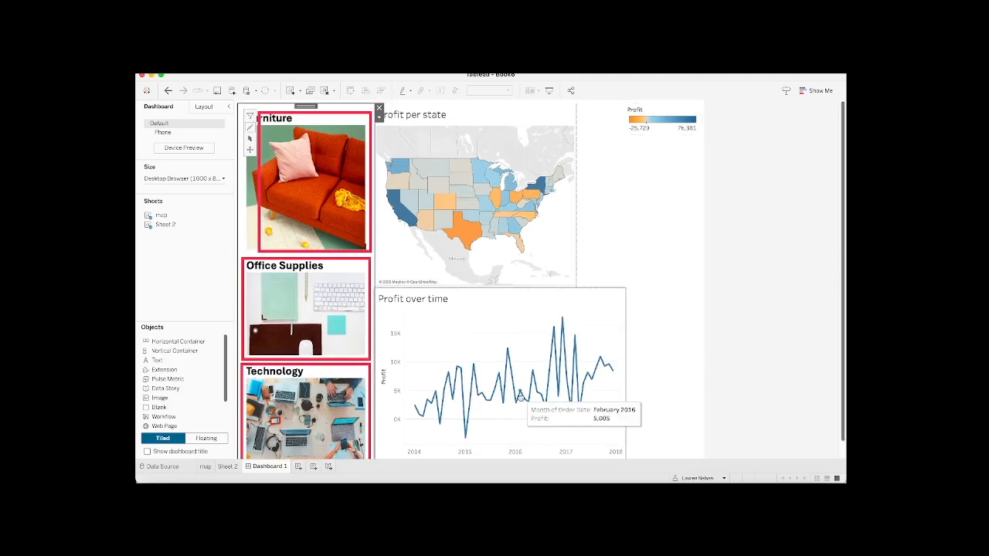
{"action": "left_click", "coordinate": [249, 118]}
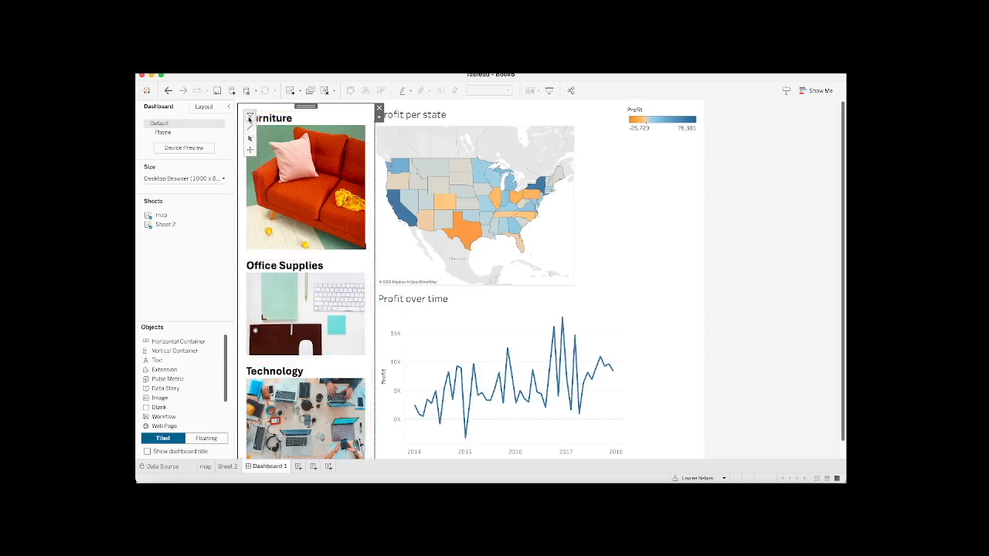
{"action": "left_click", "coordinate": [330, 165]}
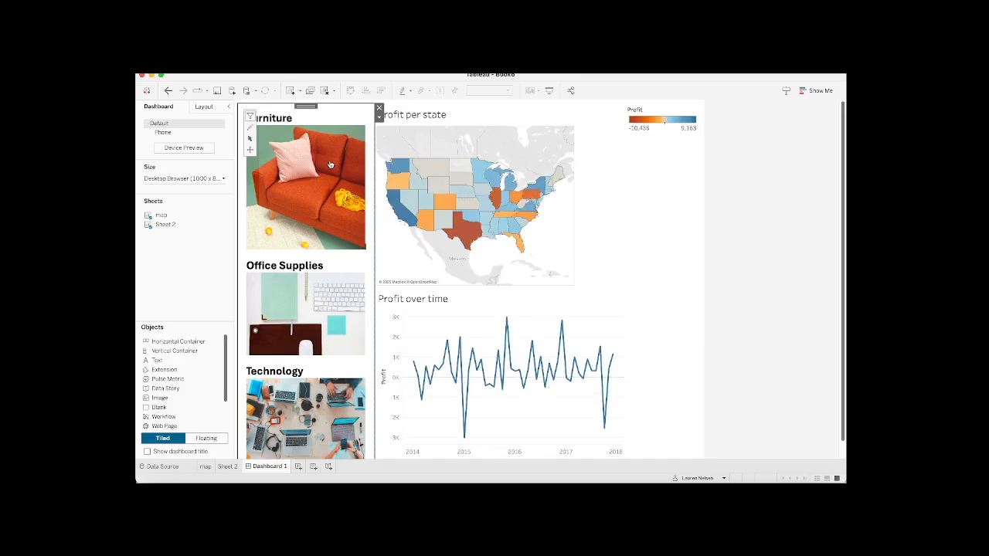
{"action": "left_click", "coordinate": [329, 305]}
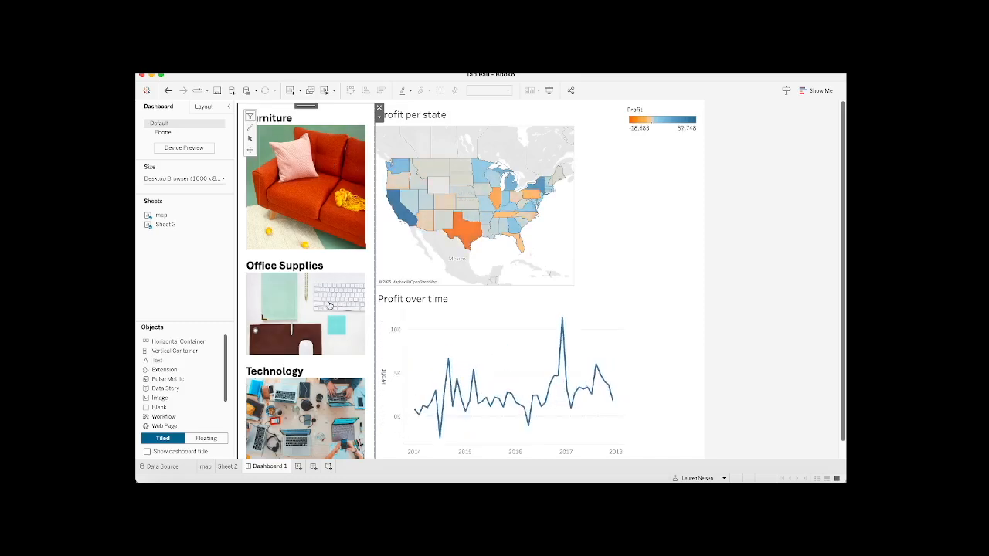
{"action": "left_click", "coordinate": [315, 435]}
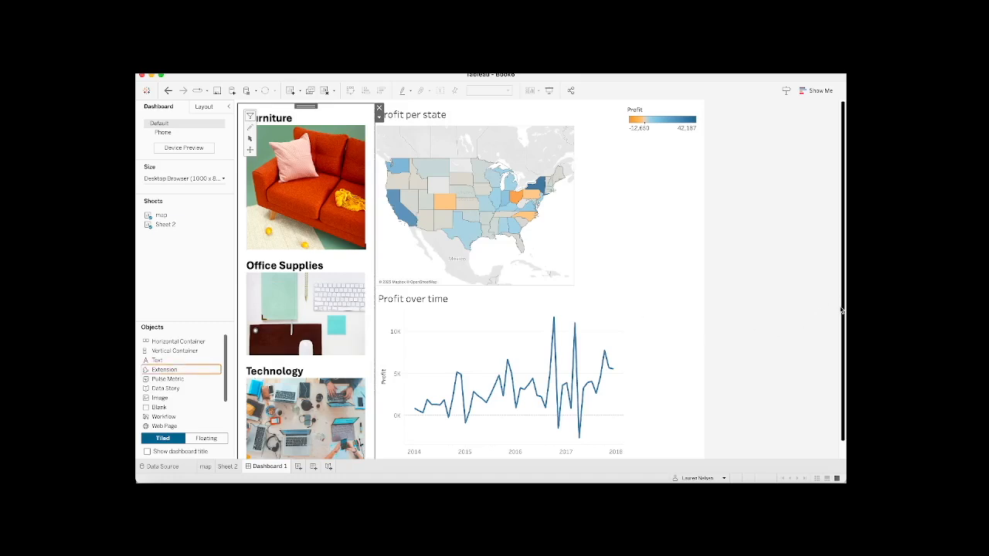
{"action": "left_click_drag", "start_coordinate": [842, 312], "coordinate": [842, 357]}
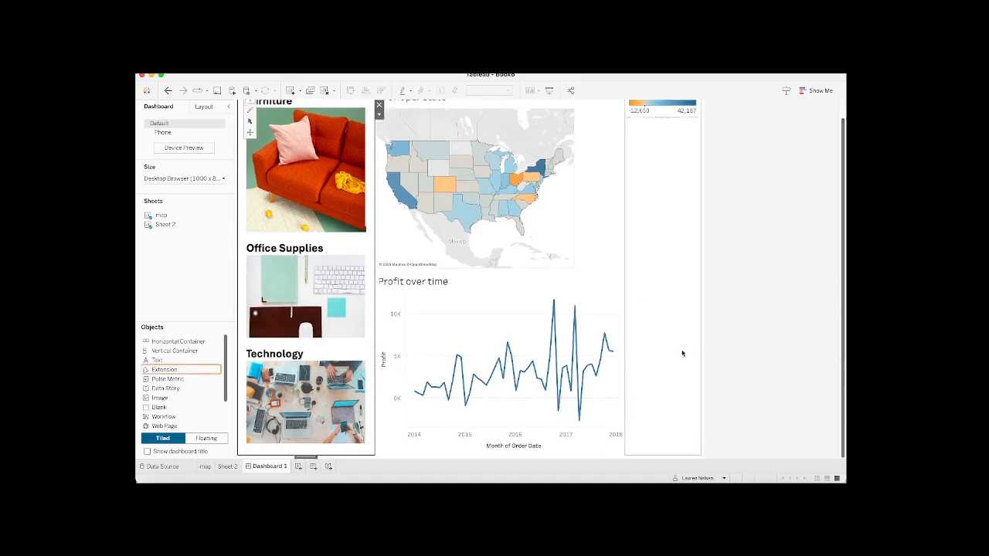